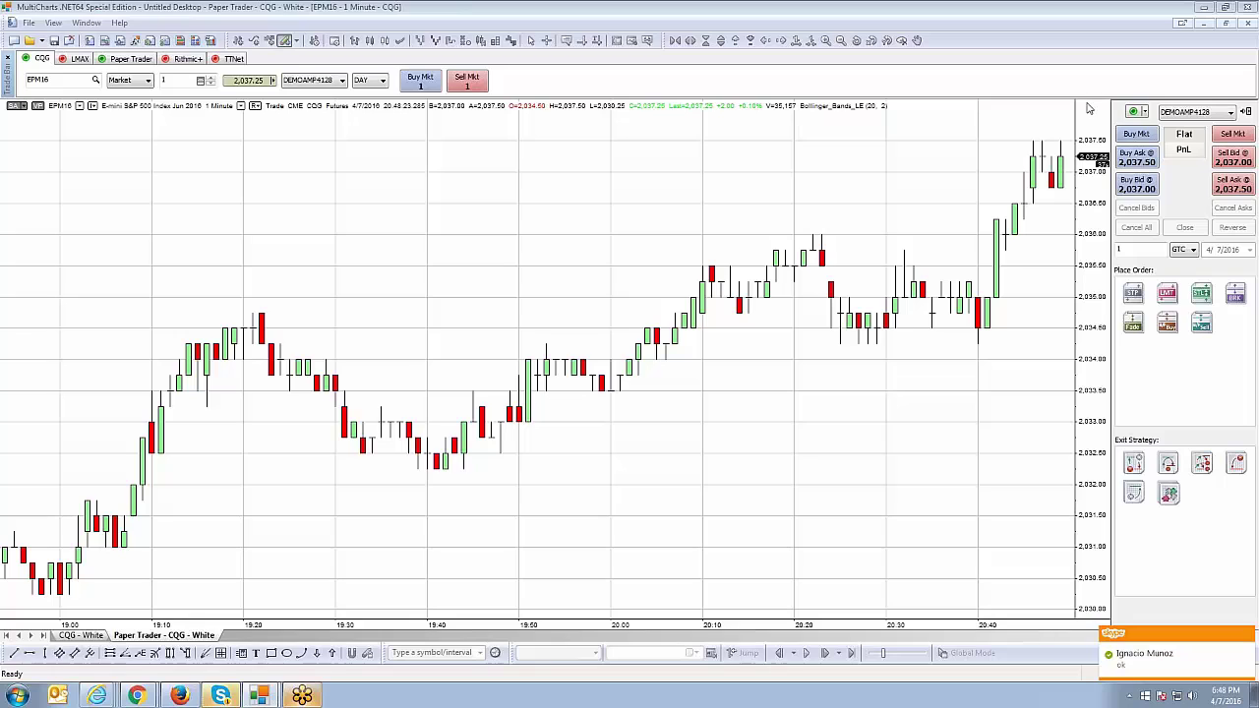
- Permanently delete the open EPM16 chart window from the workspace and minimize the Watchlist and the Order and Position Tracker
left_click(1248, 22)
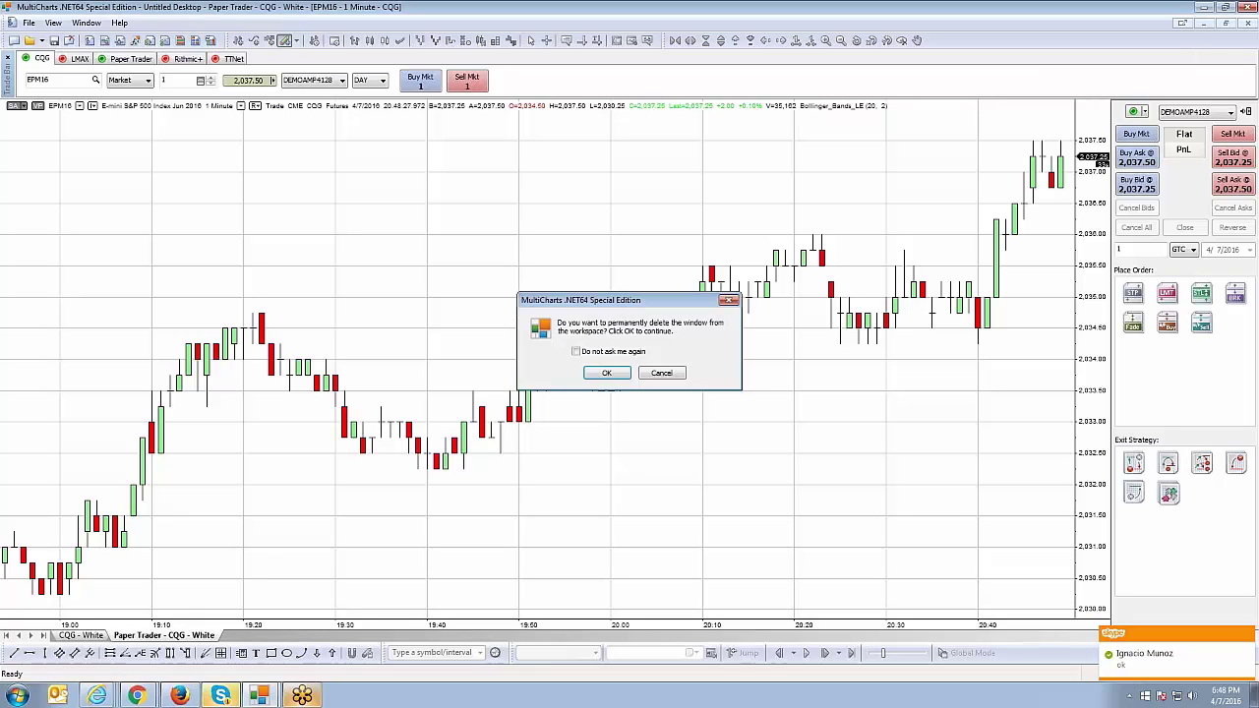
left_click(619, 372)
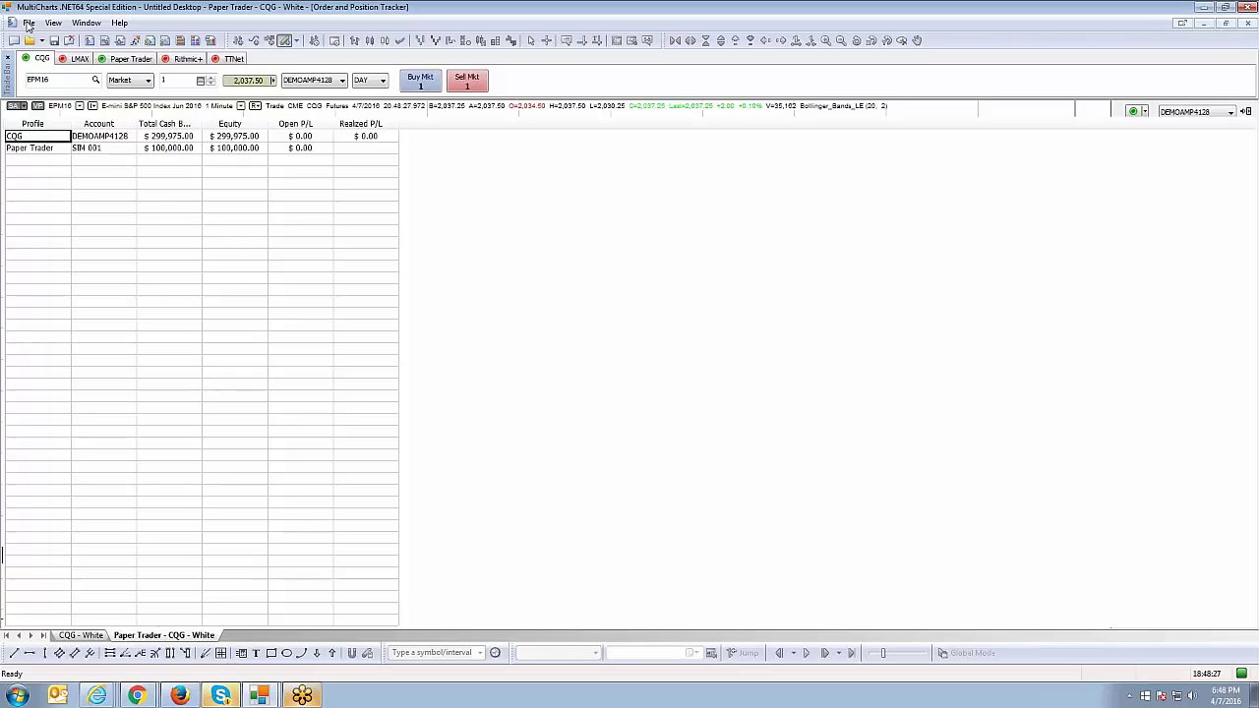
mouse_move(261, 696)
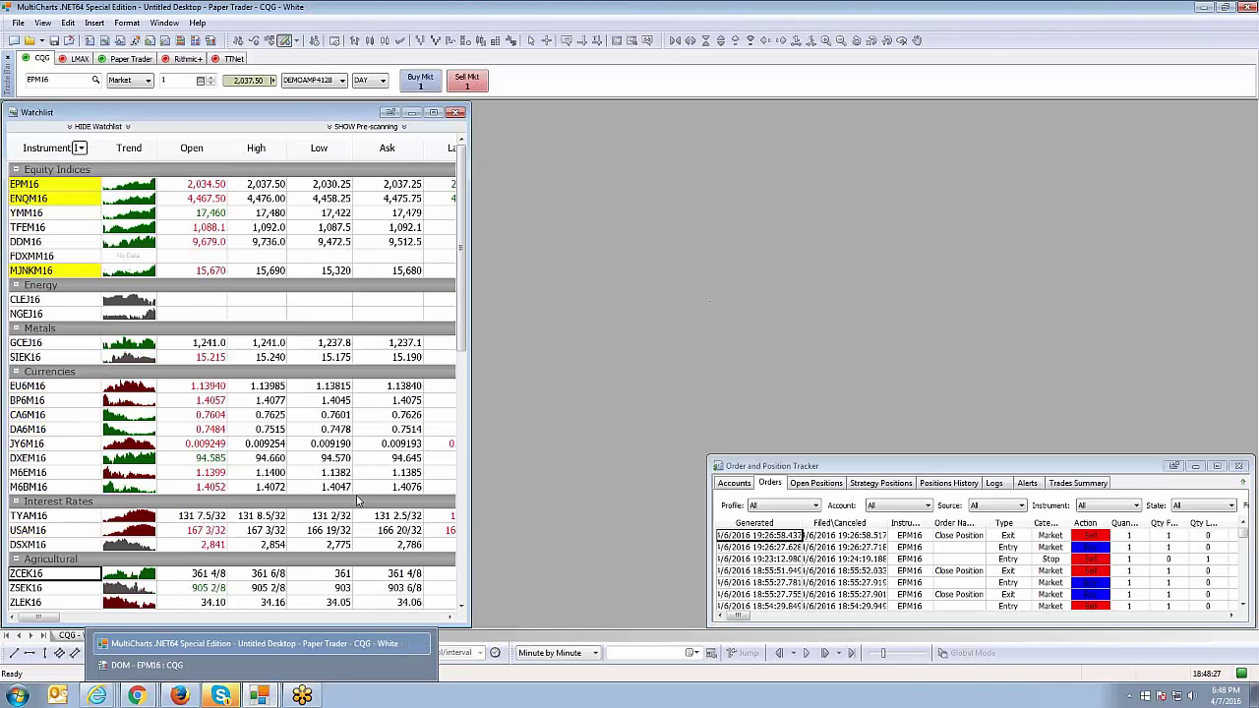
left_click(412, 114)
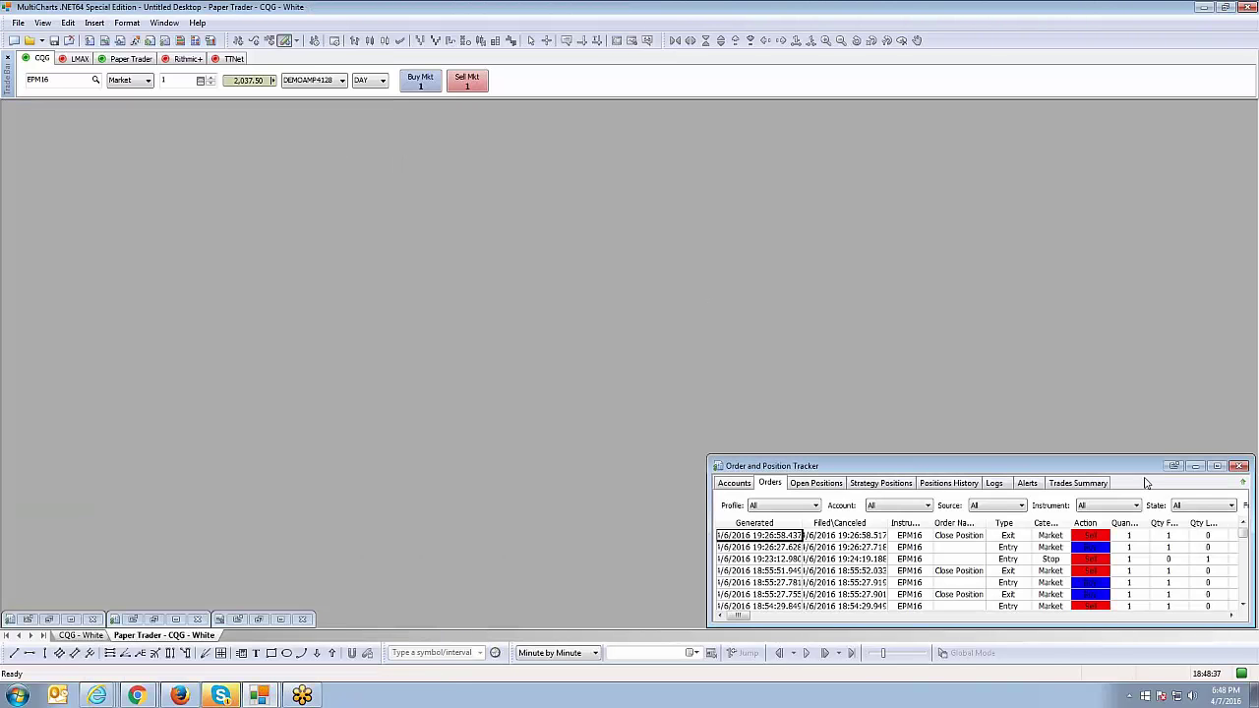
left_click(1196, 467)
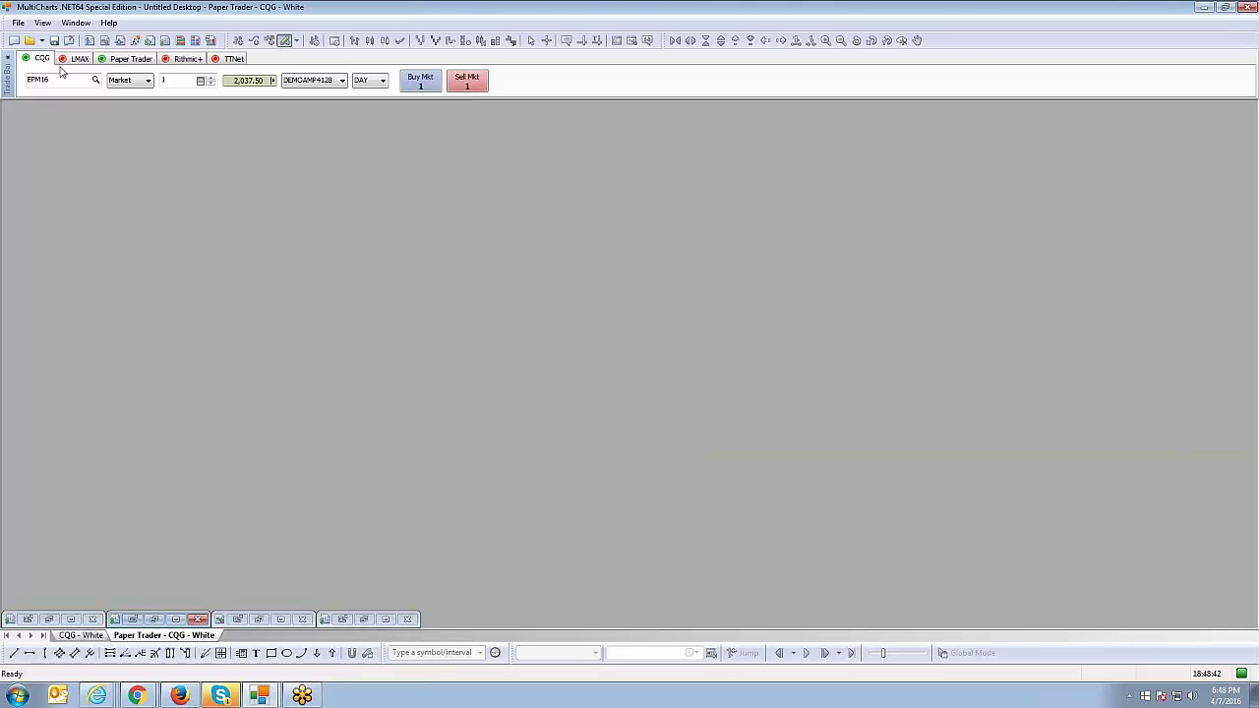
- Create a new chart window in the Paper Trader - CQG - White workspace
left_click(18, 22)
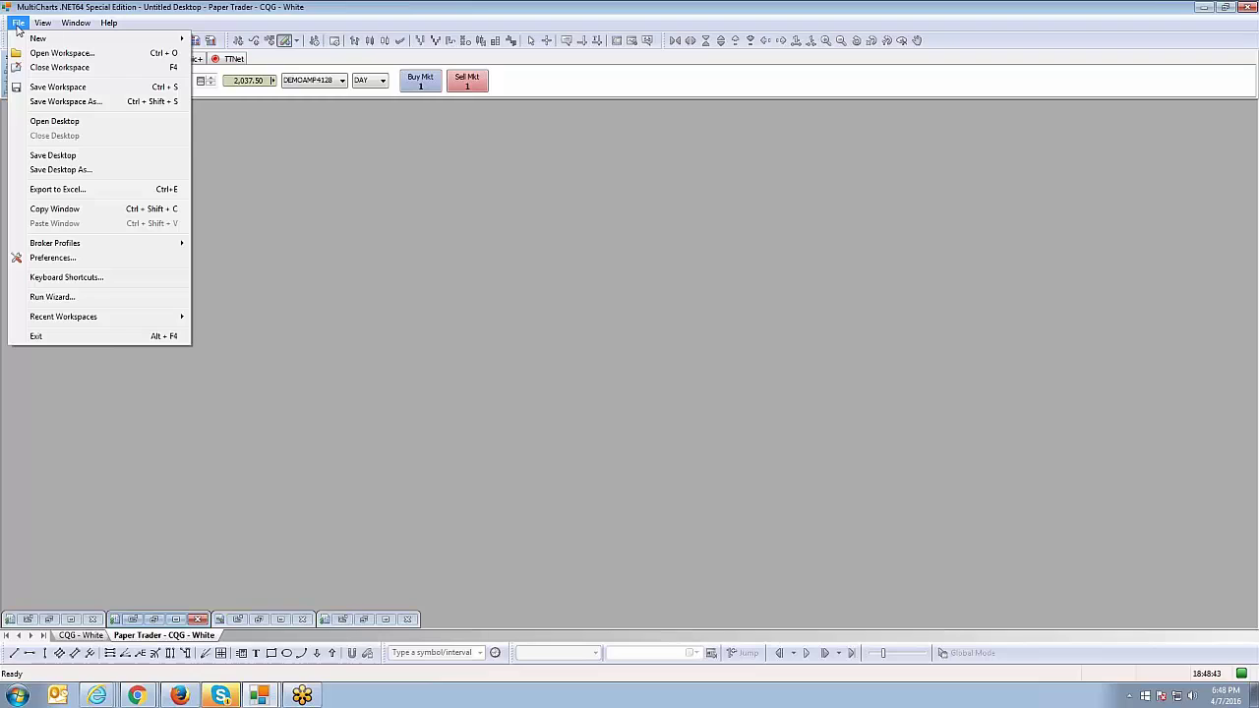
mouse_move(44, 40)
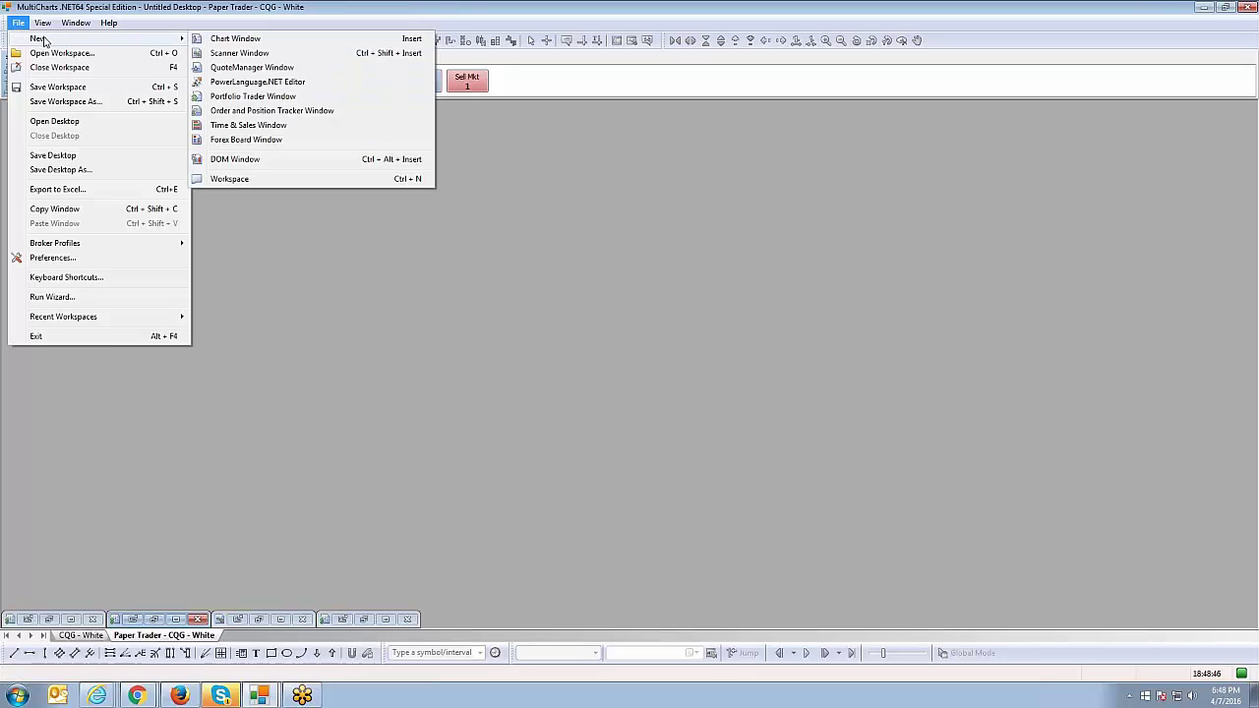
left_click(234, 39)
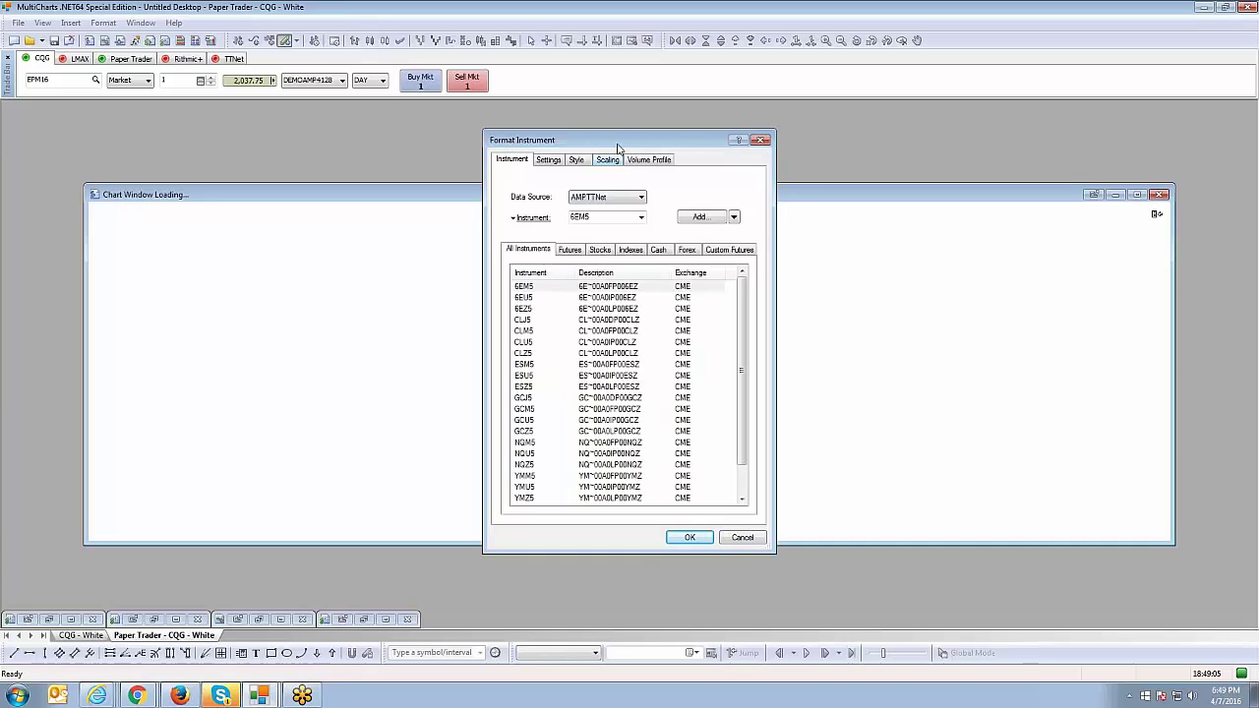
left_click_drag(616, 142, 560, 148)
- Set the new chart's data source to CQG and choose EPM16, the E-mini S&P 500 June 2016 contract, as instrument
left_click(579, 203)
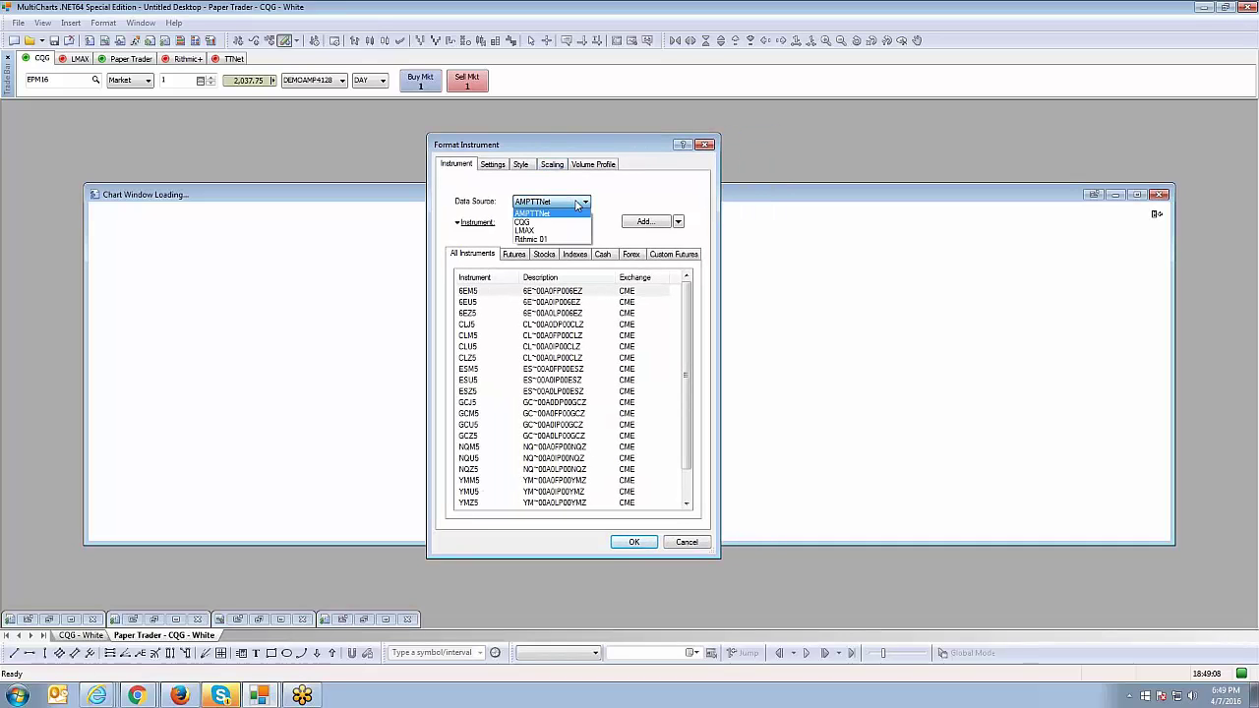
left_click(527, 223)
left_click(530, 223)
key("BackSpace")
key("BackSpace")
key("BackSpace")
key("BackSpace")
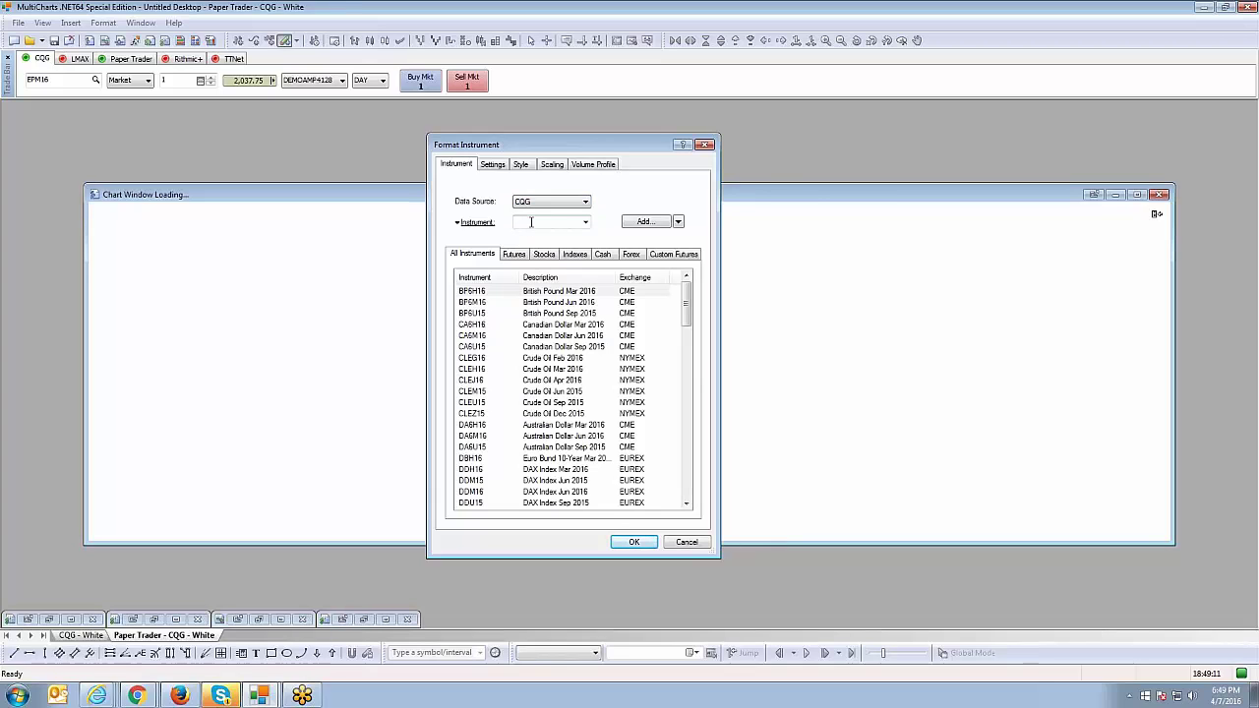
left_click(522, 203)
left_click_drag(688, 297, 694, 334)
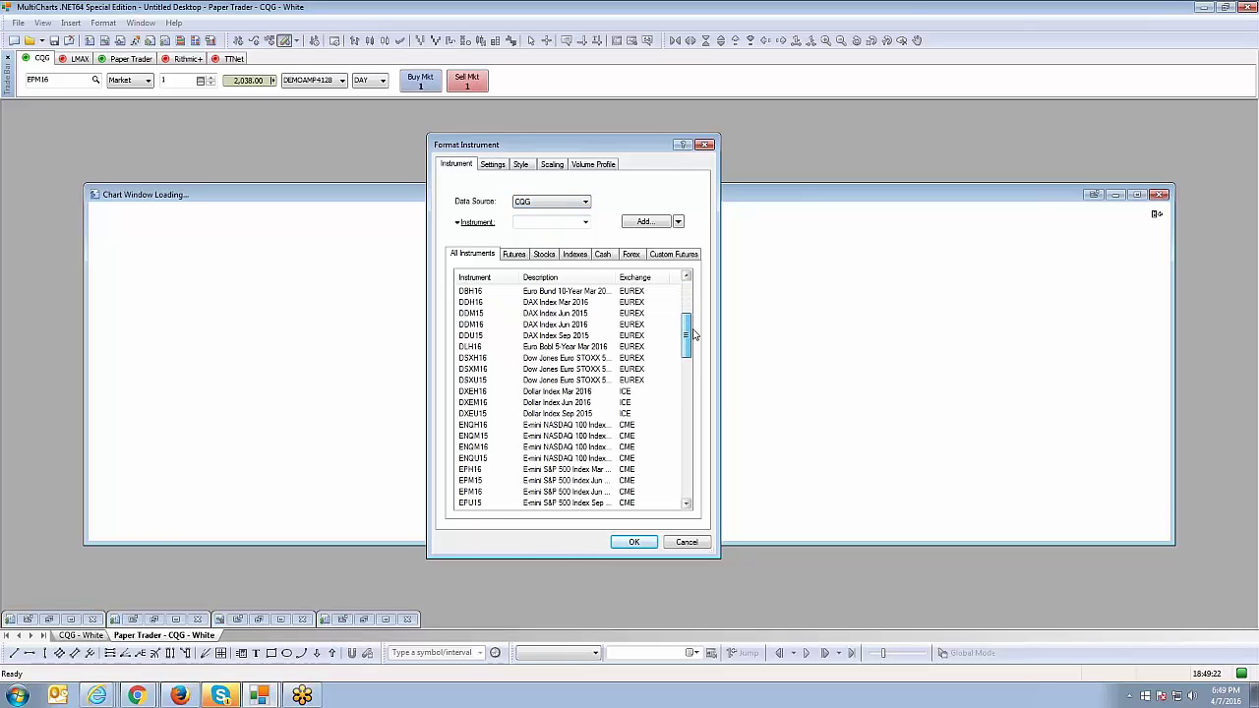
left_click(486, 492)
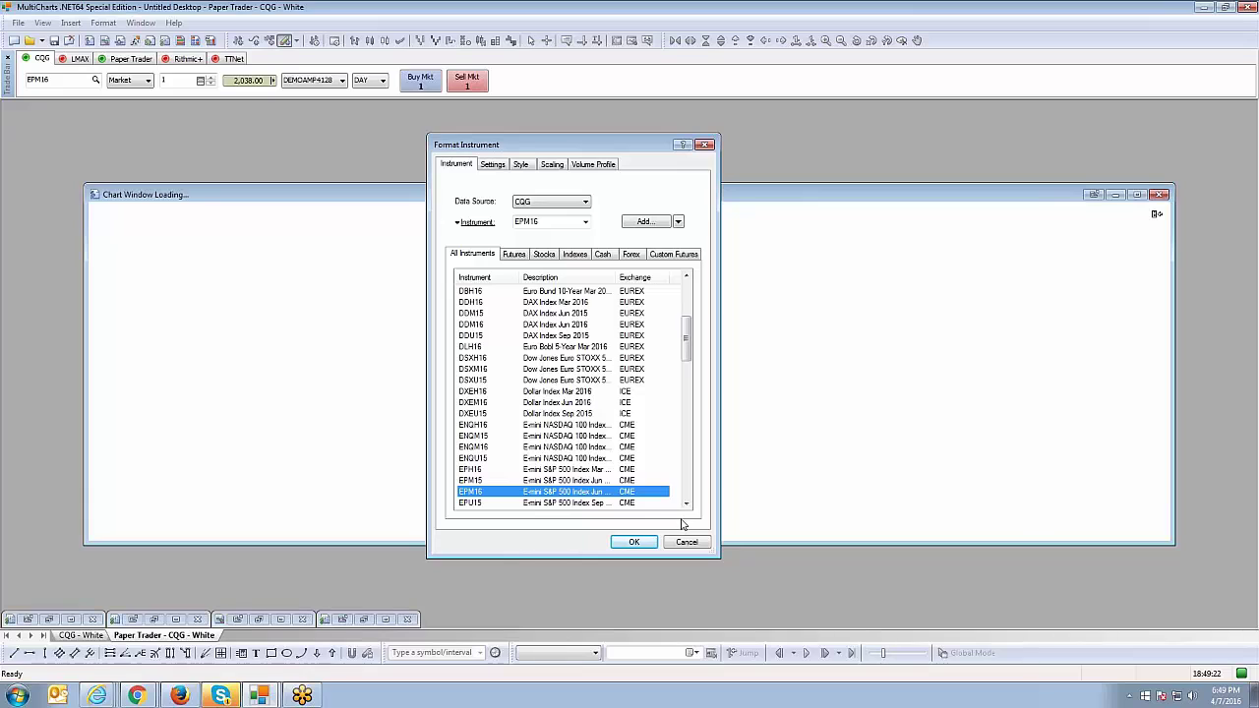
left_click_drag(682, 346, 683, 358)
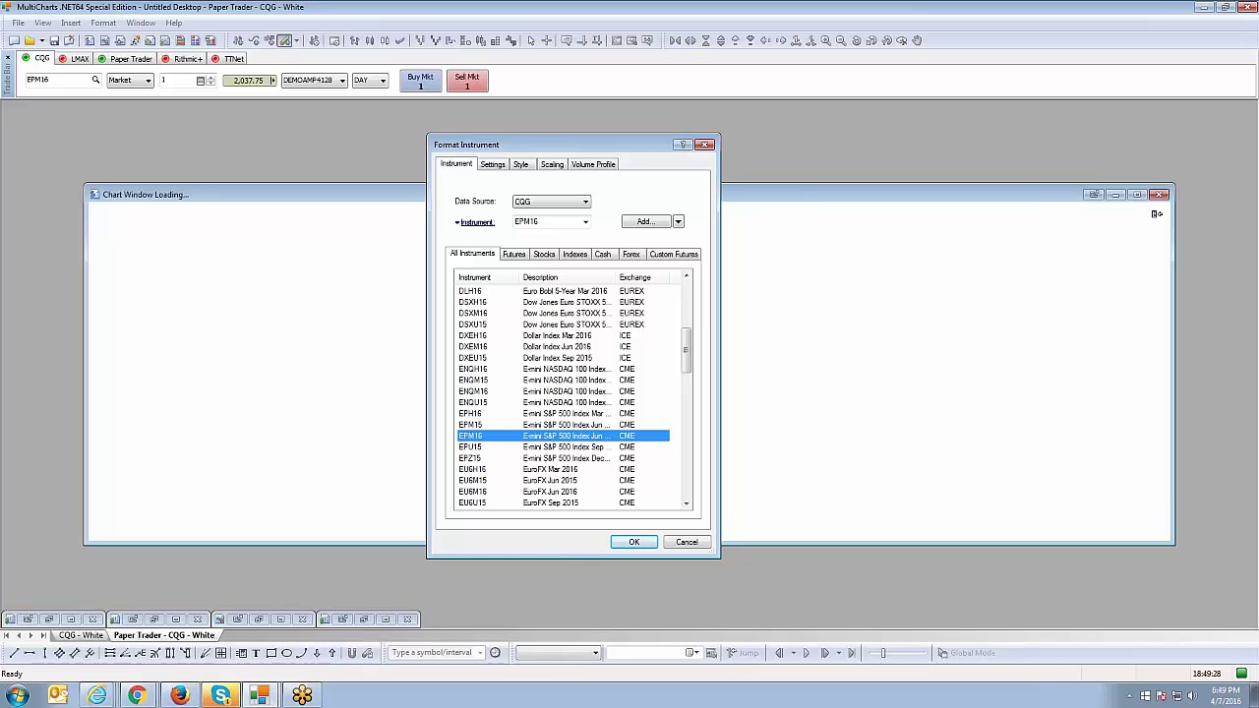
- Set the chart's display time zone to Local in the instrument settings
left_click(493, 166)
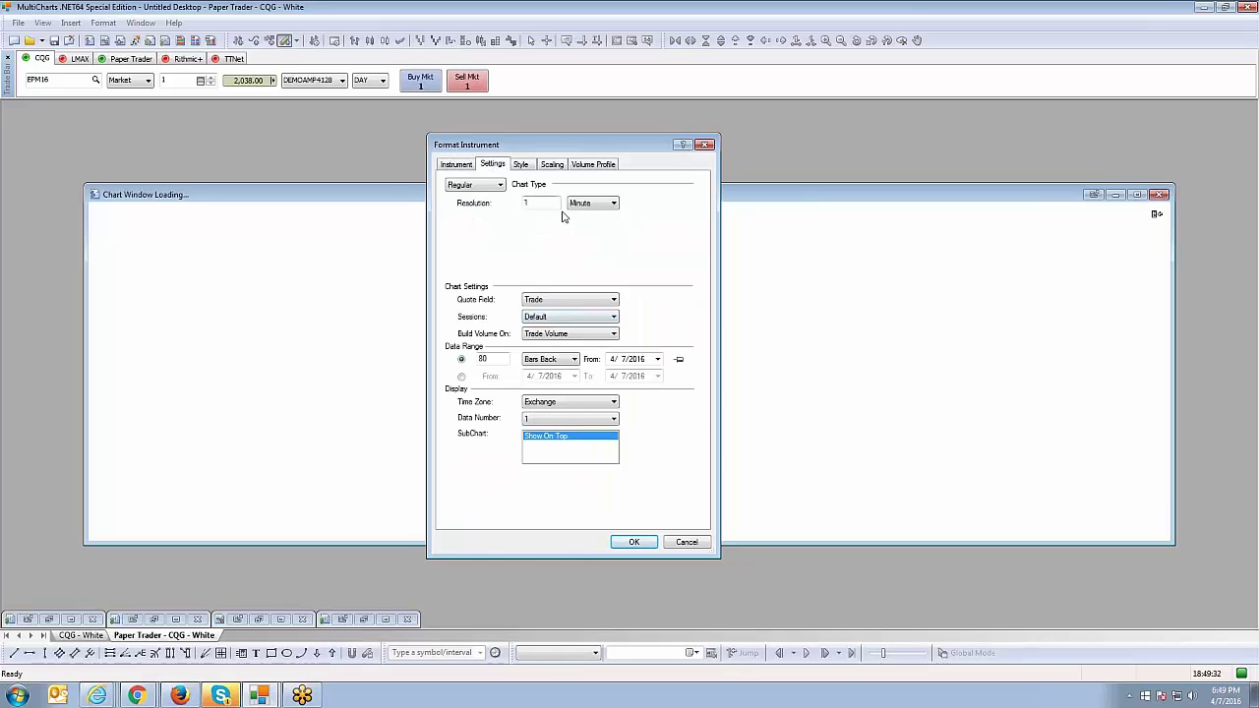
left_click(582, 402)
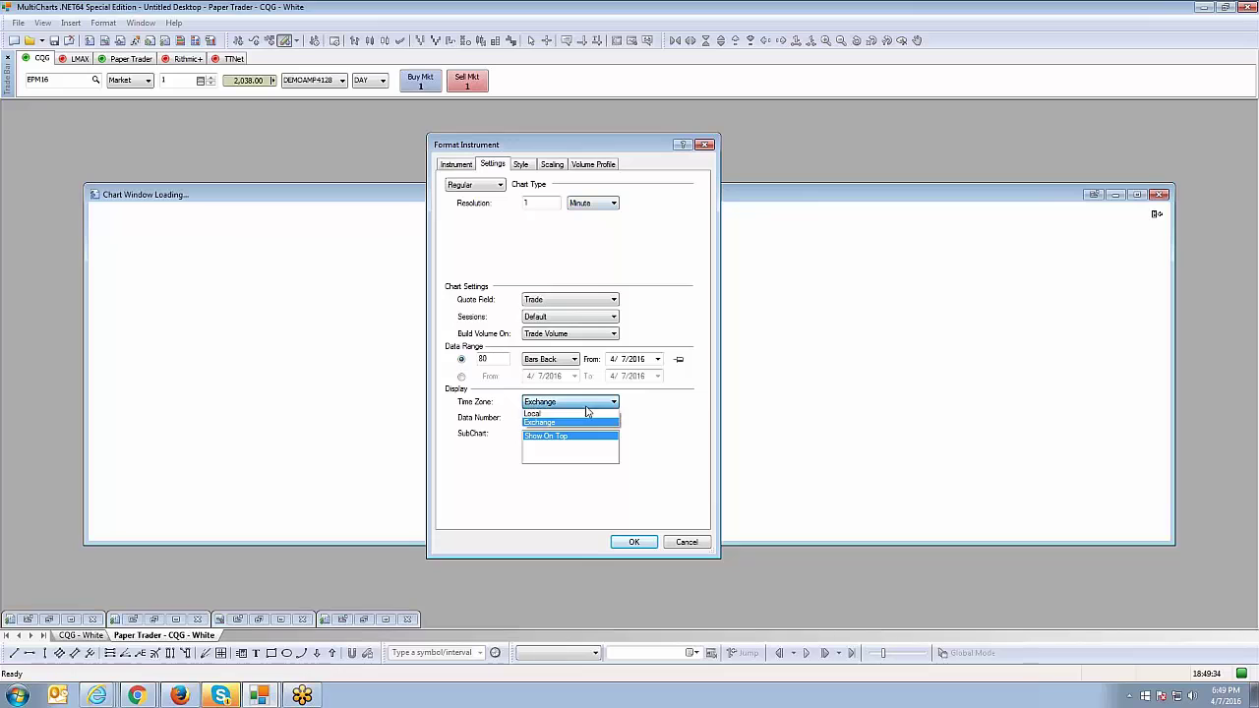
left_click(575, 425)
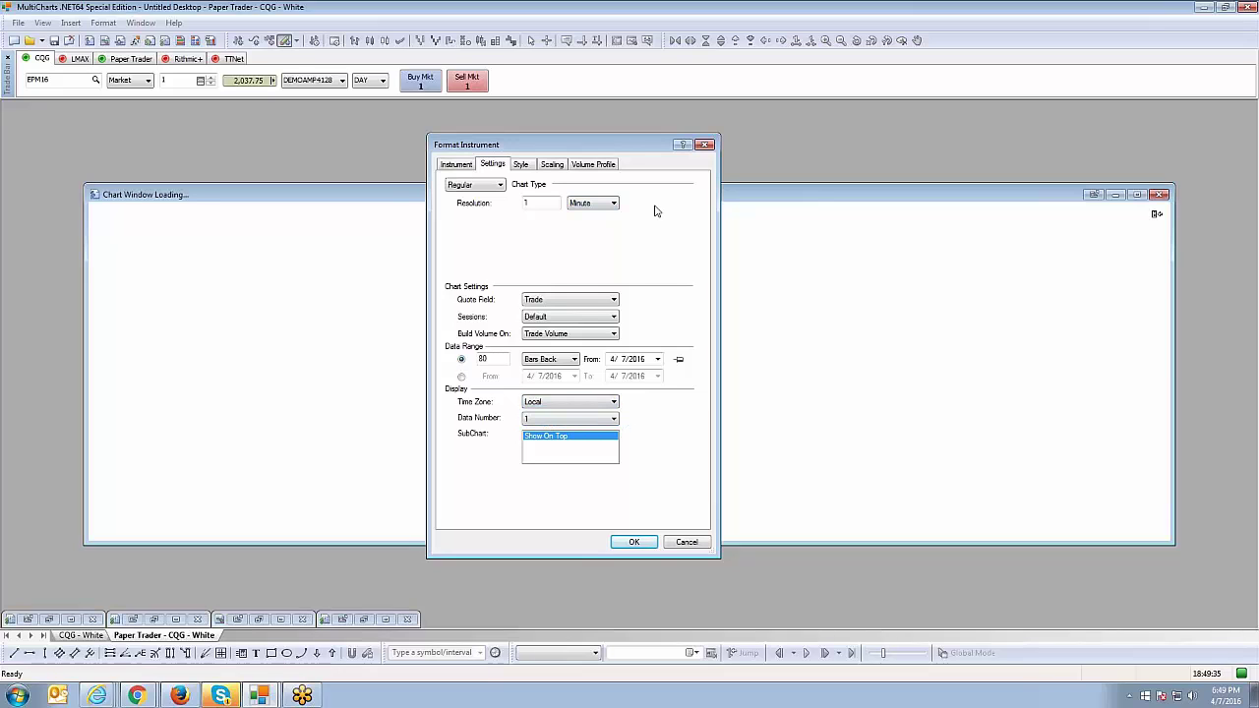
left_click_drag(620, 145, 503, 122)
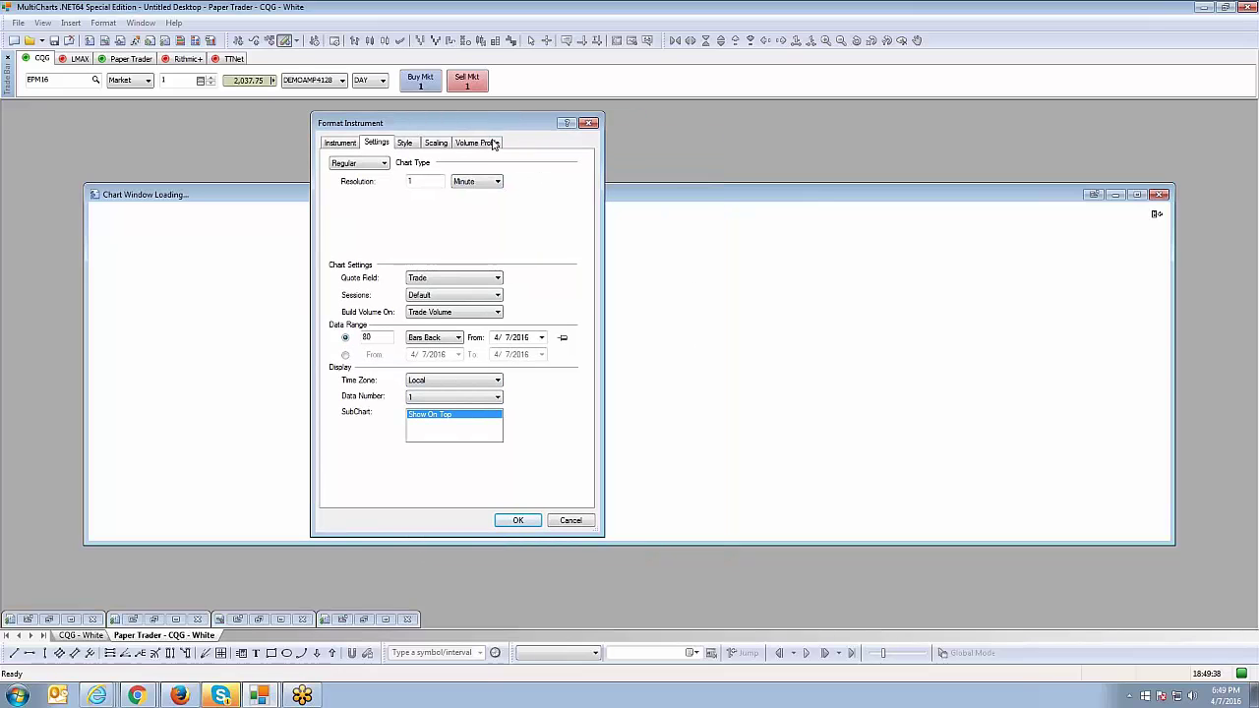
- Set the data range to 30 Days Back and apply the instrument settings to load the chart
left_click(457, 338)
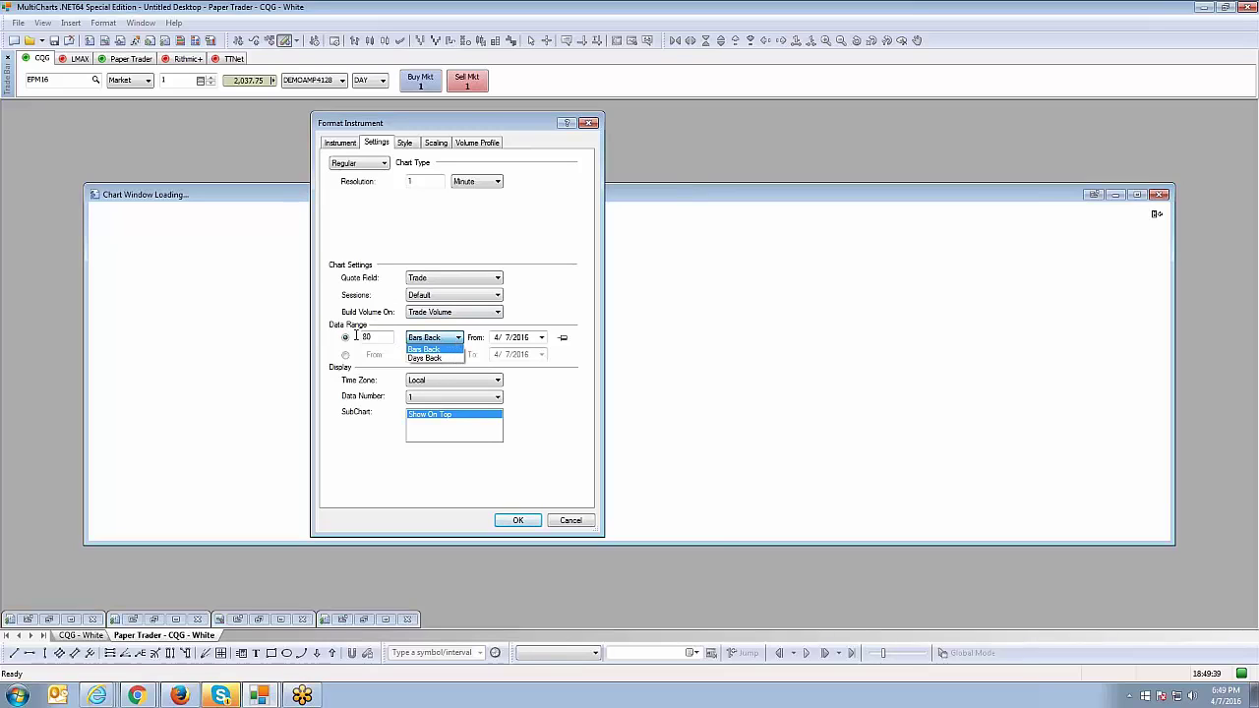
left_click(424, 358)
double_click(366, 338)
type("30")
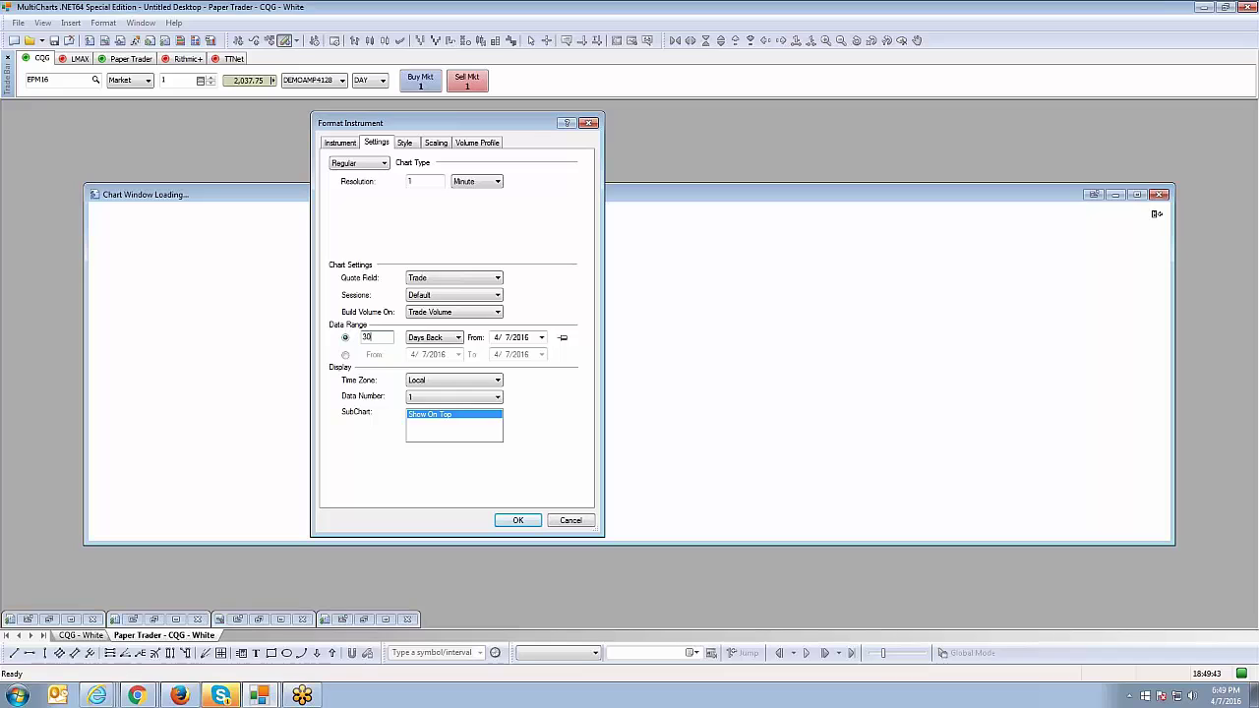
left_click_drag(528, 126, 579, 126)
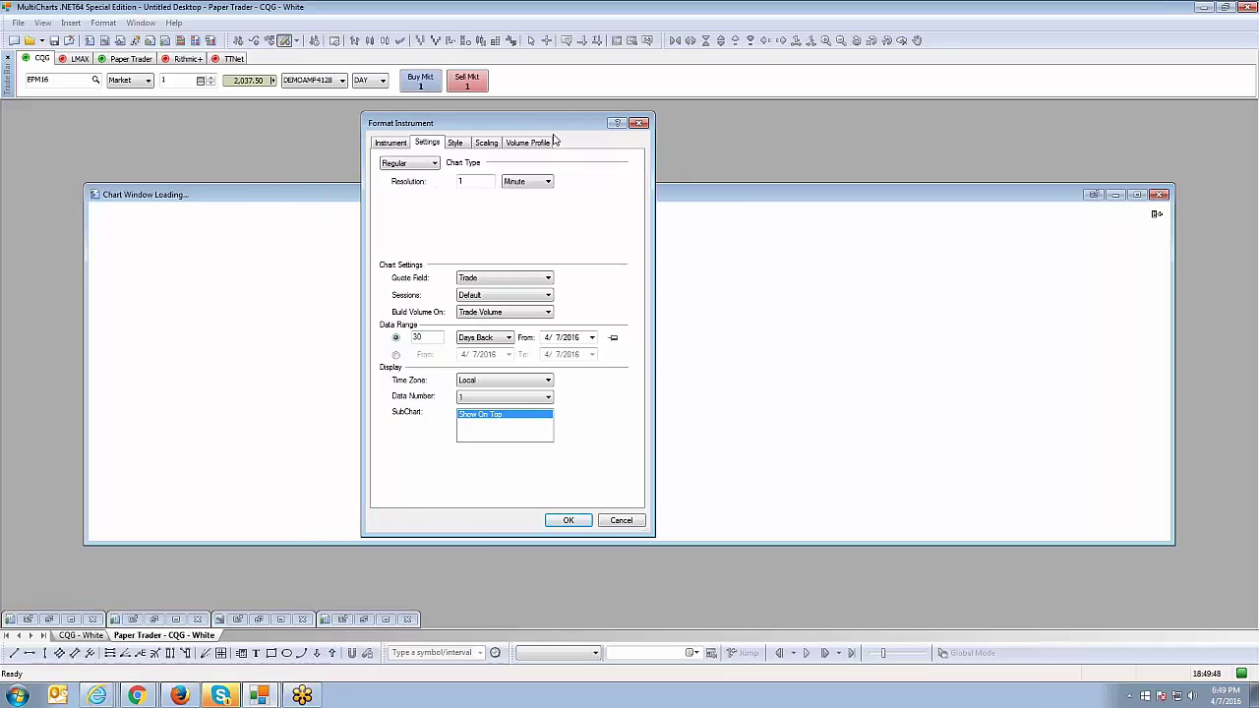
left_click_drag(553, 124, 577, 119)
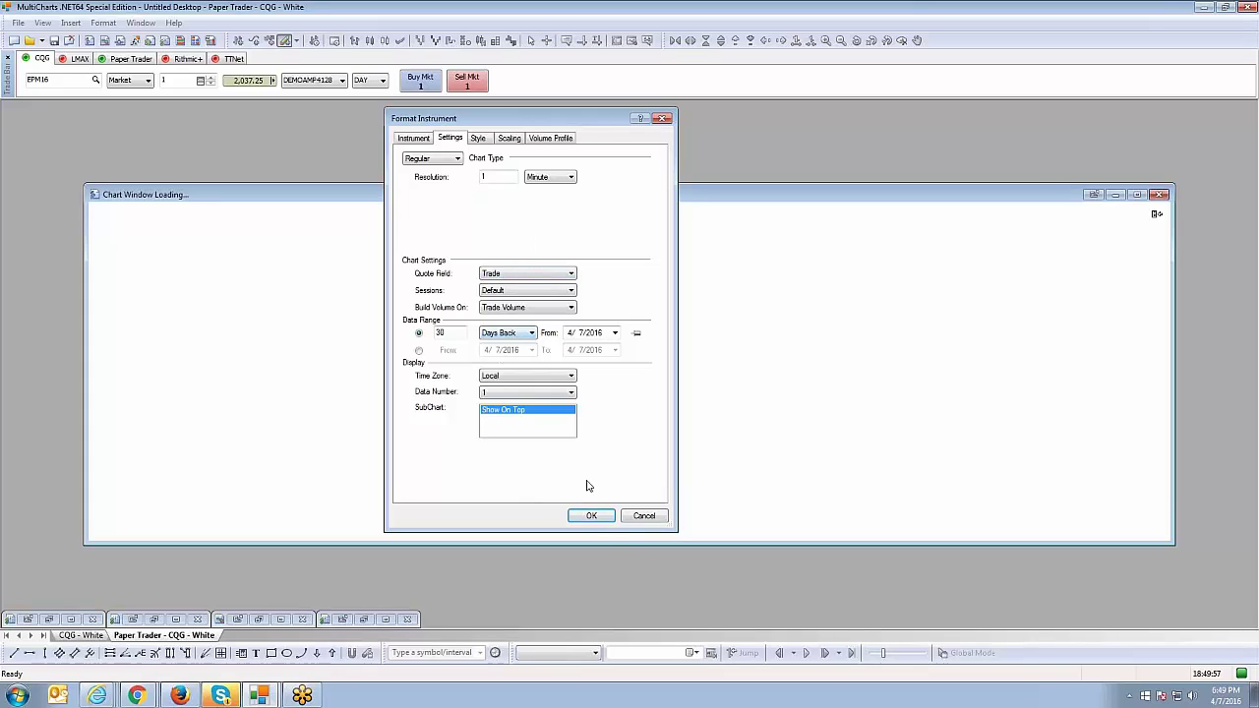
left_click(600, 517)
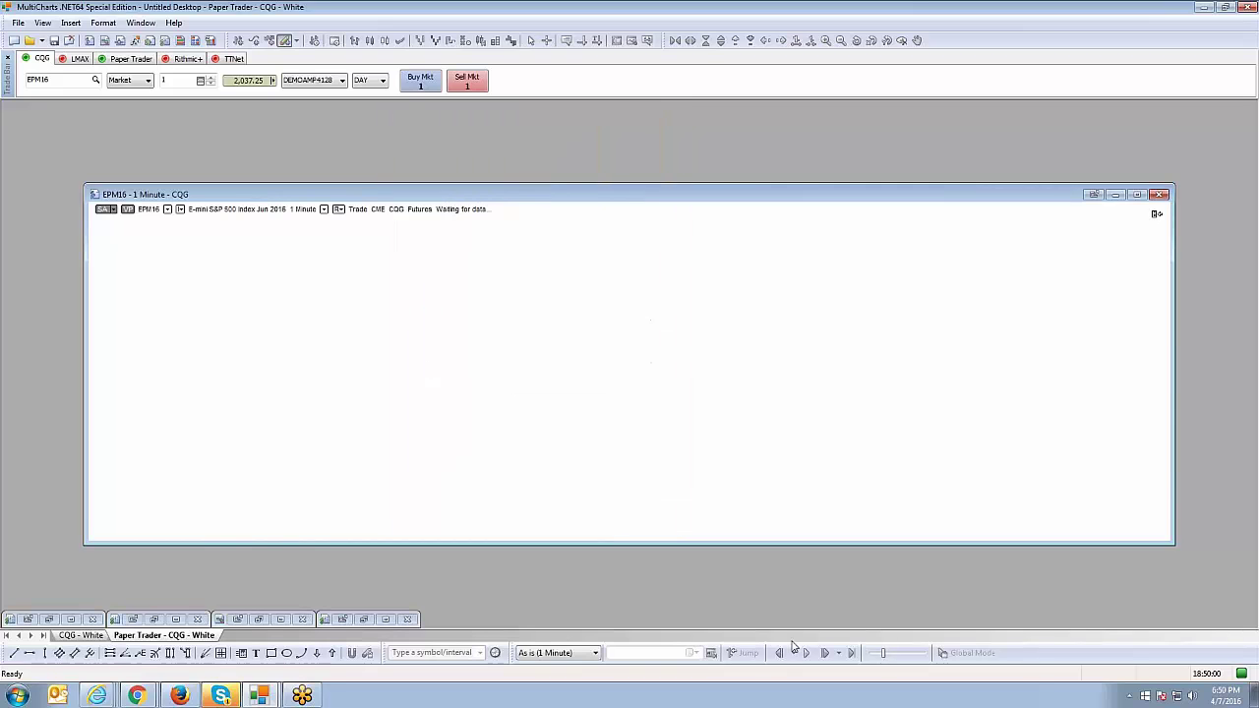
- Maximize the new EPM16 chart window and switch its chart trading panel to Full Mode
left_click(1136, 195)
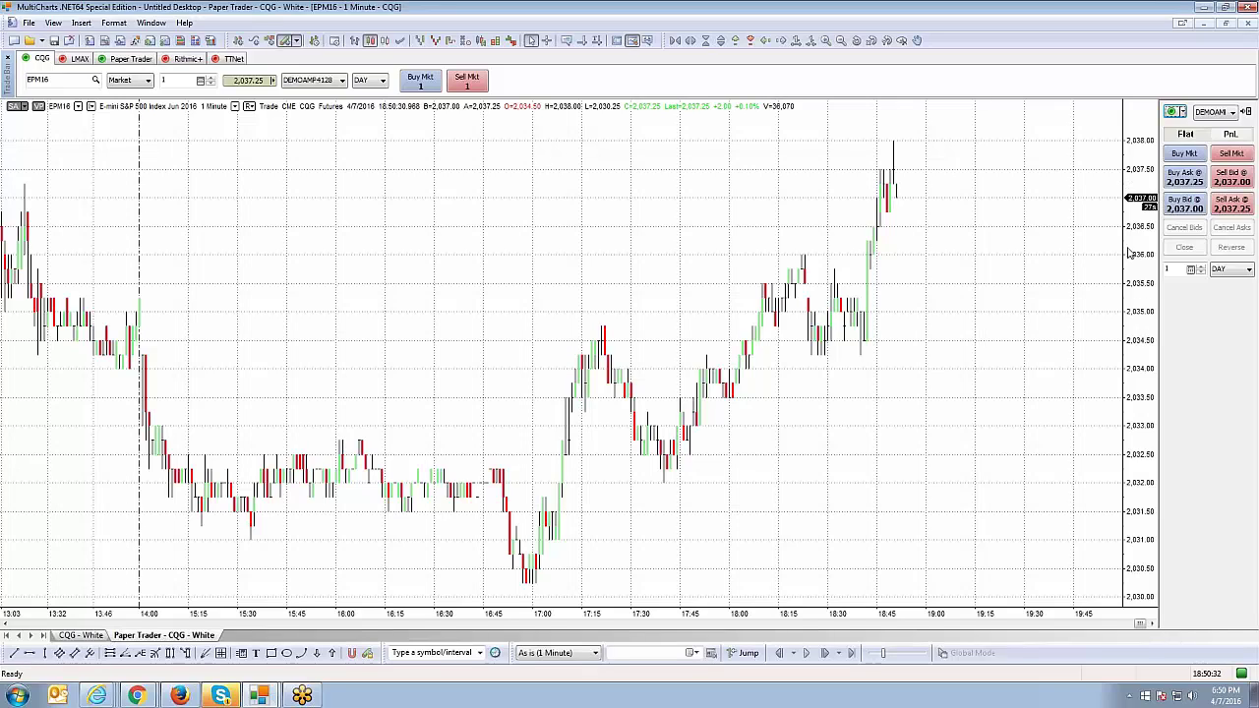
right_click(1208, 341)
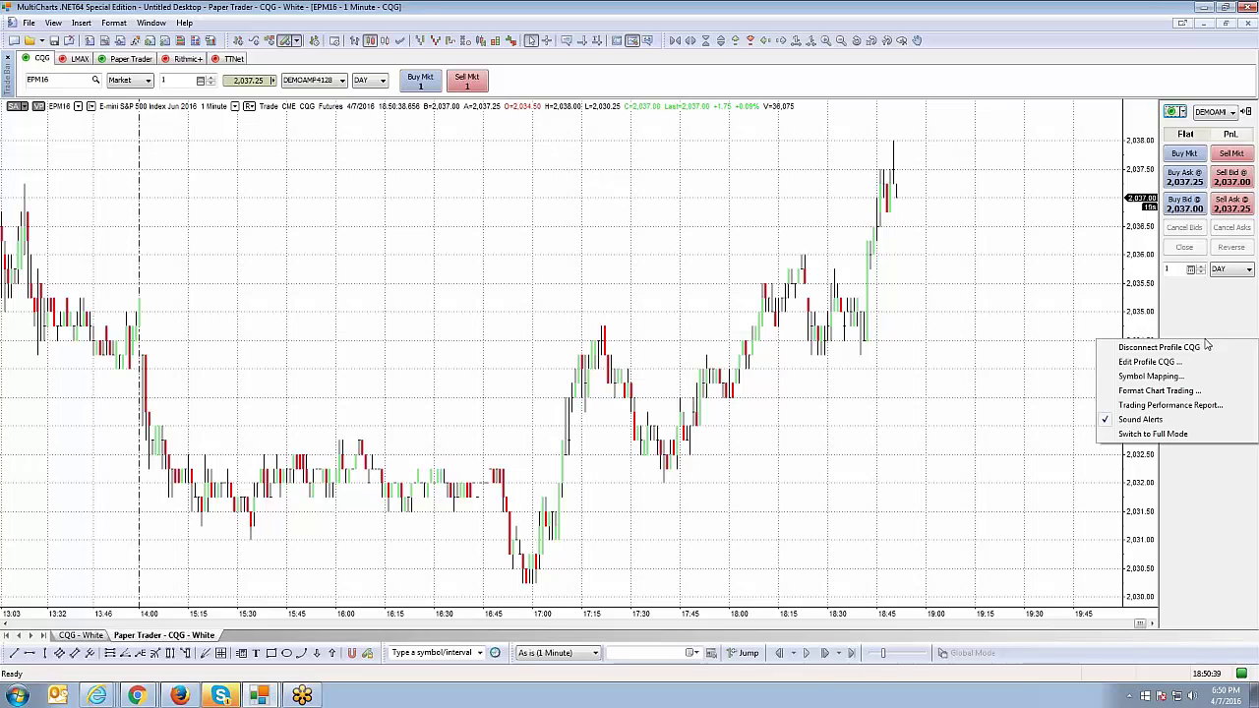
left_click(1029, 277)
right_click(1030, 277)
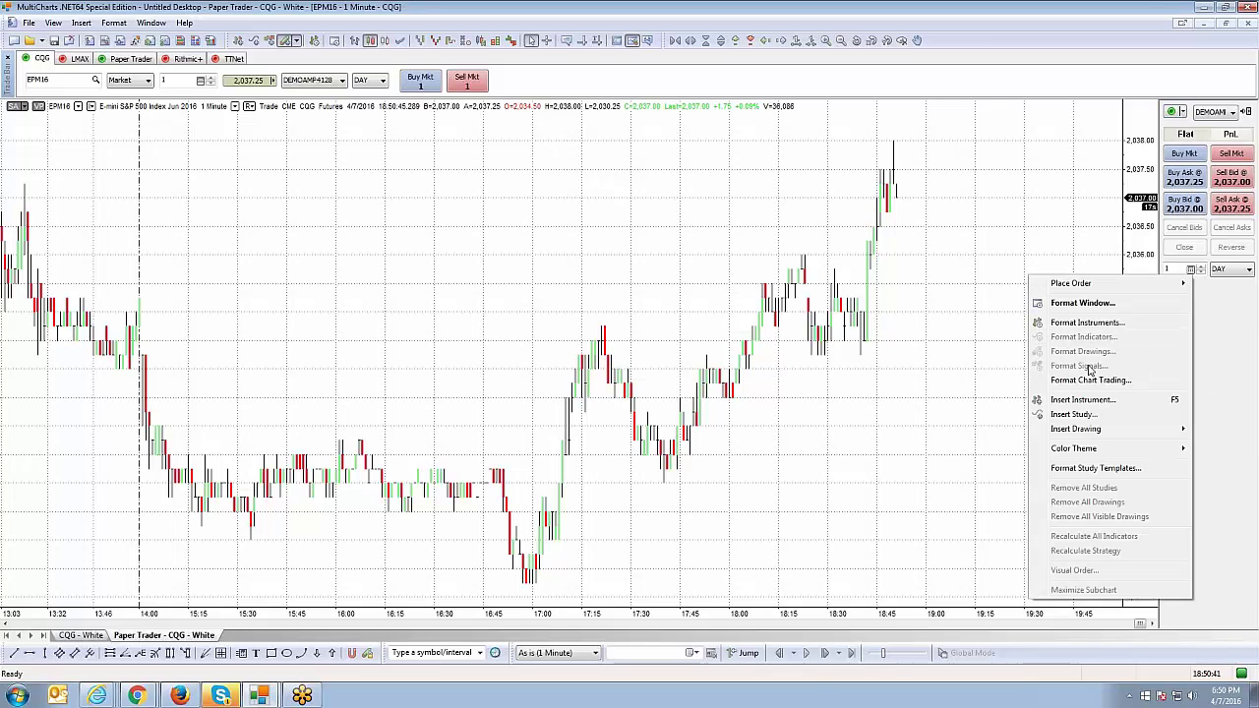
left_click(1207, 347)
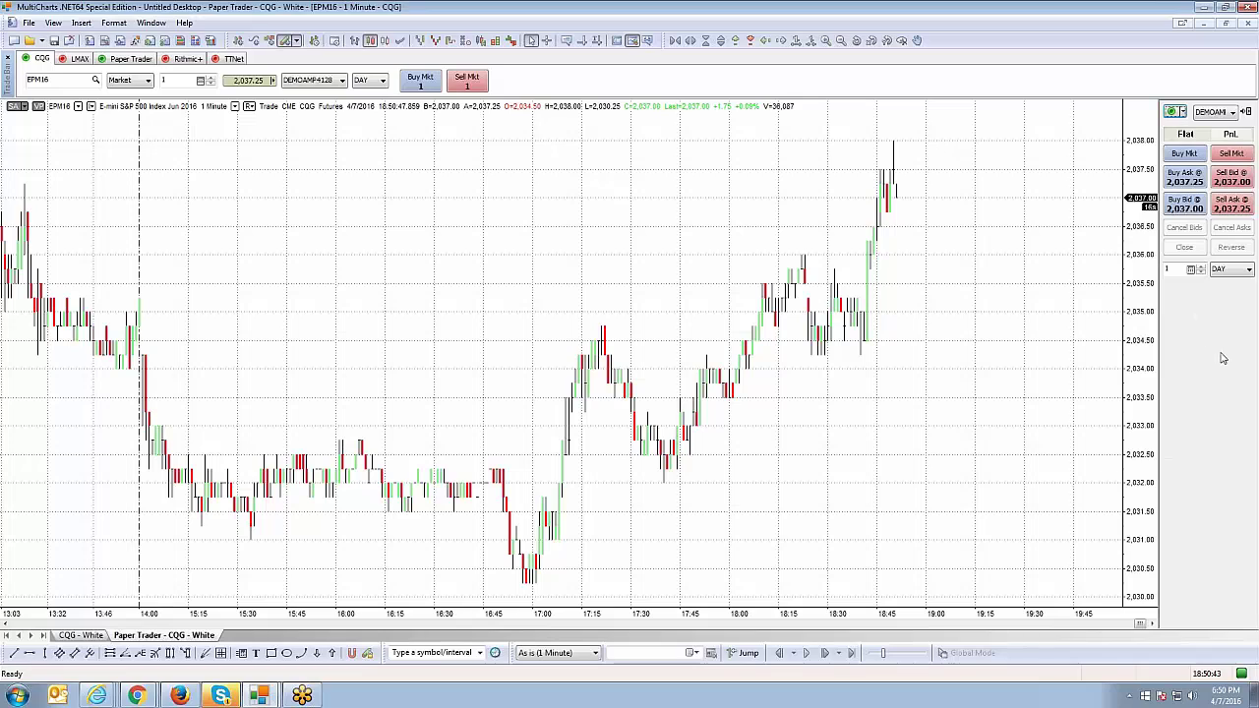
right_click(1195, 336)
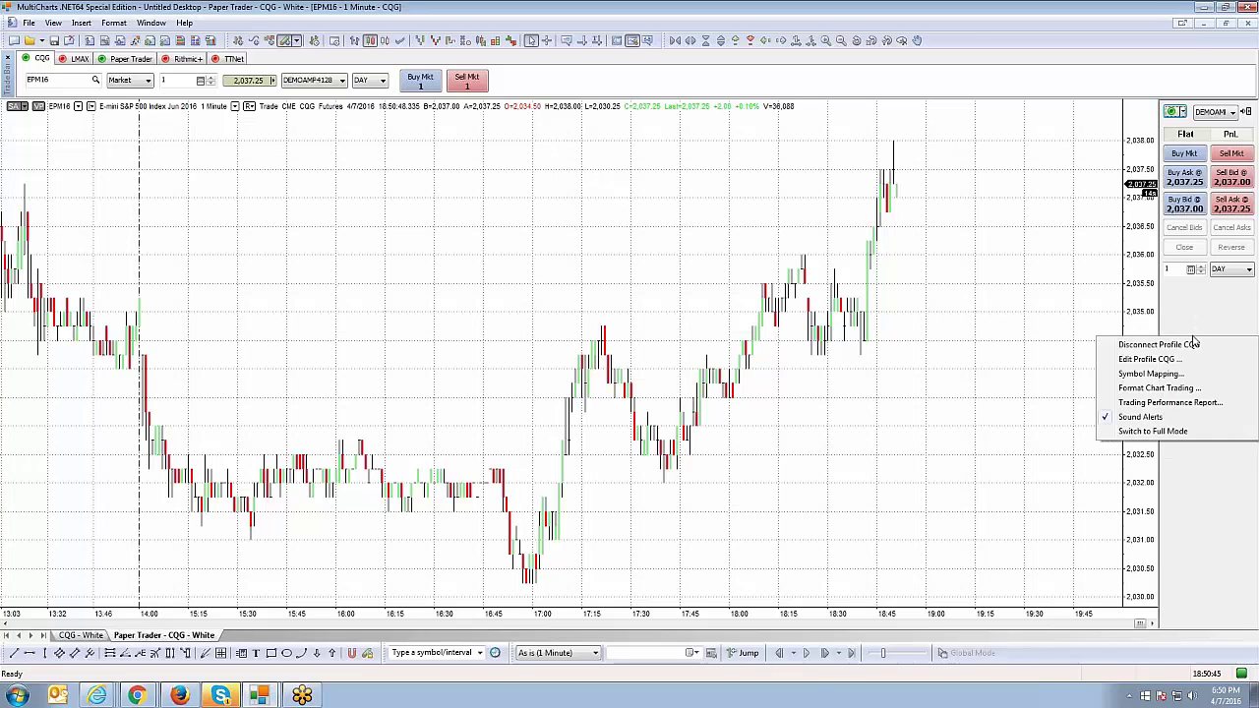
left_click(1161, 439)
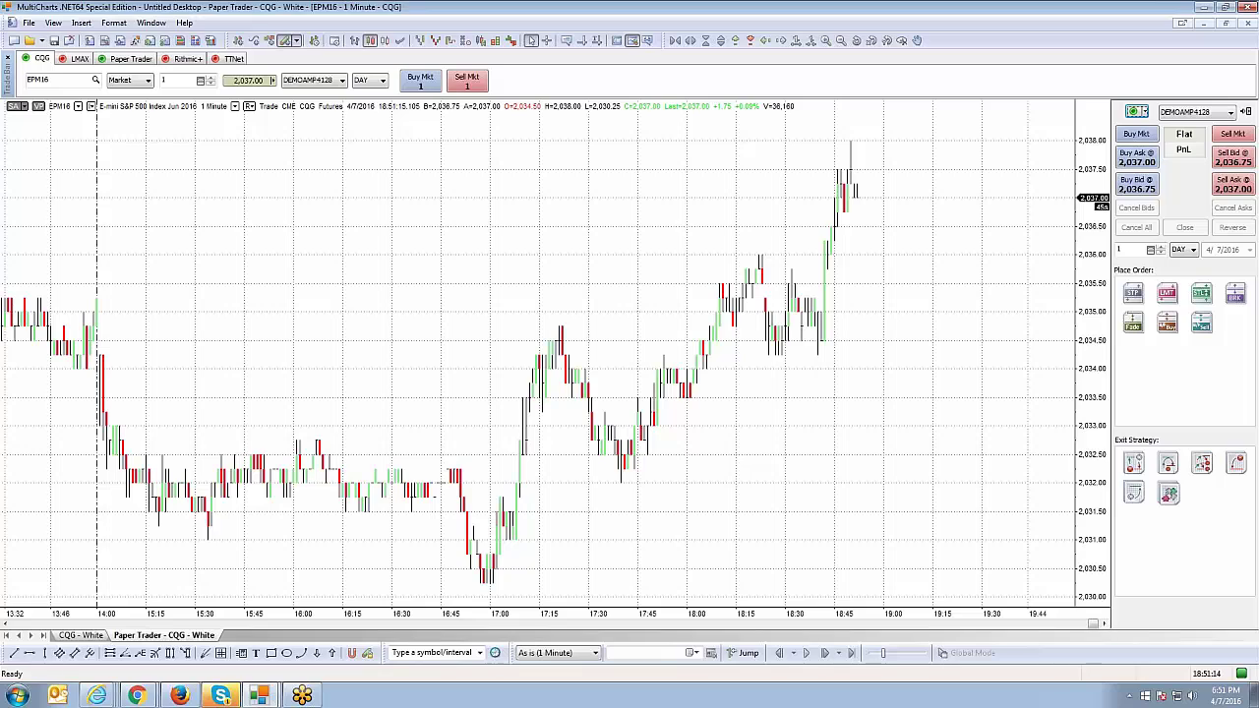
- Review the broker profiles and their connection states in the profile manager, and close it
left_click(1144, 114)
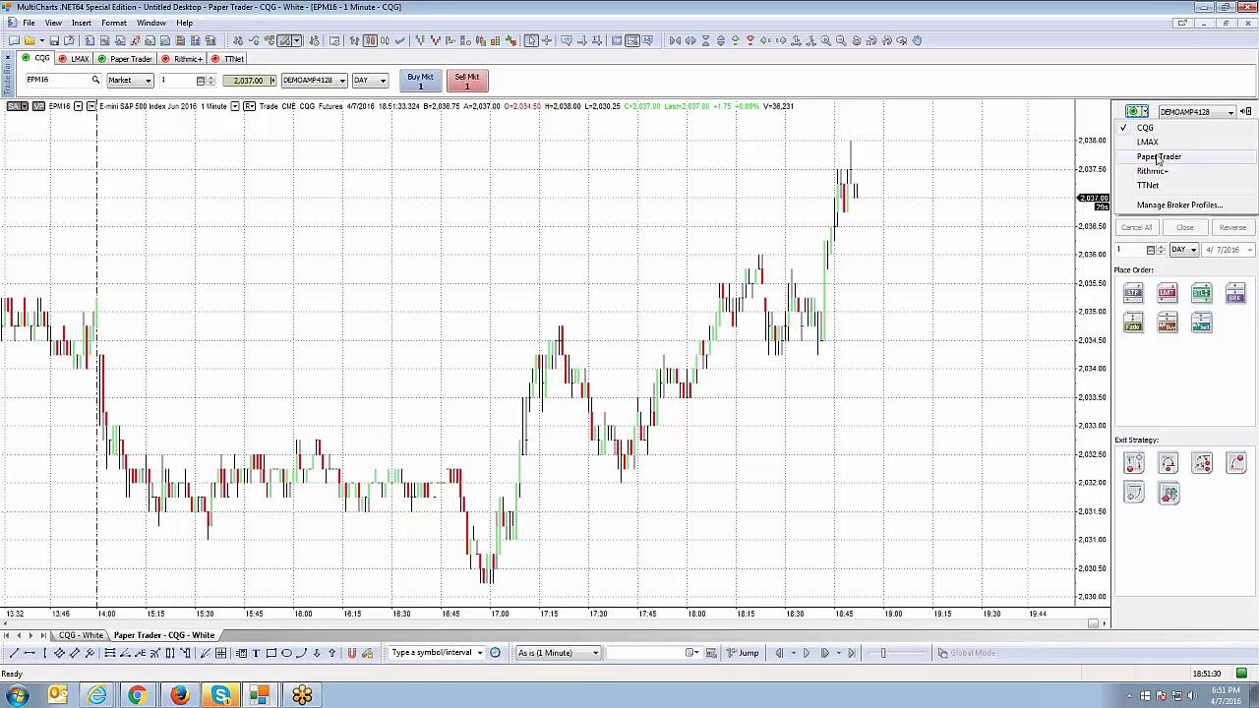
left_click(1180, 205)
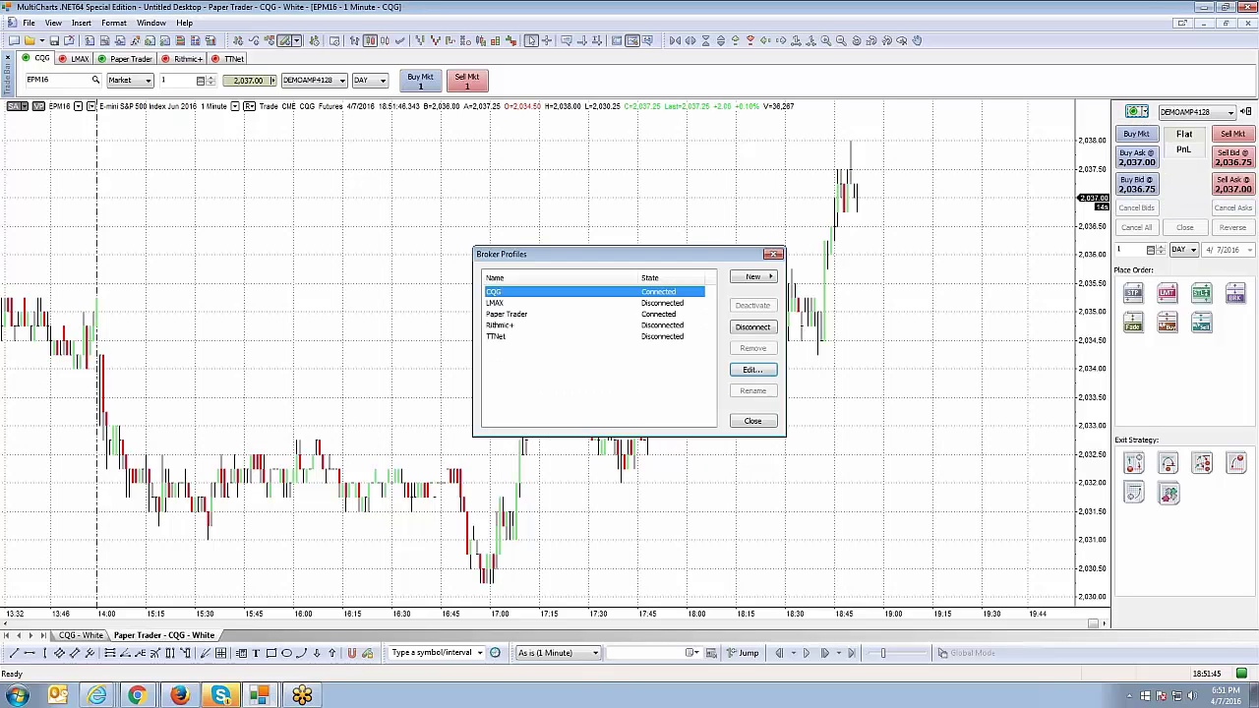
left_click(773, 254)
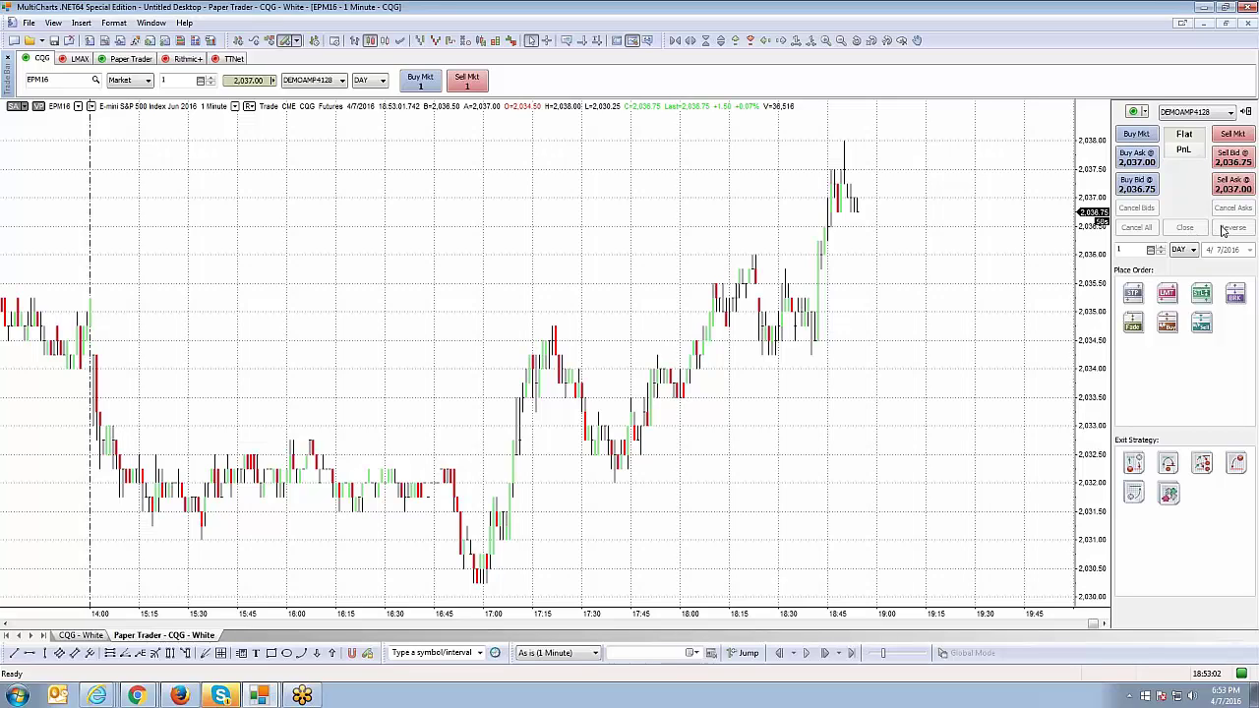
- Examine the order quantity control and the time-in-force options in the trading panel, leaving DAY selected
left_click(1136, 252)
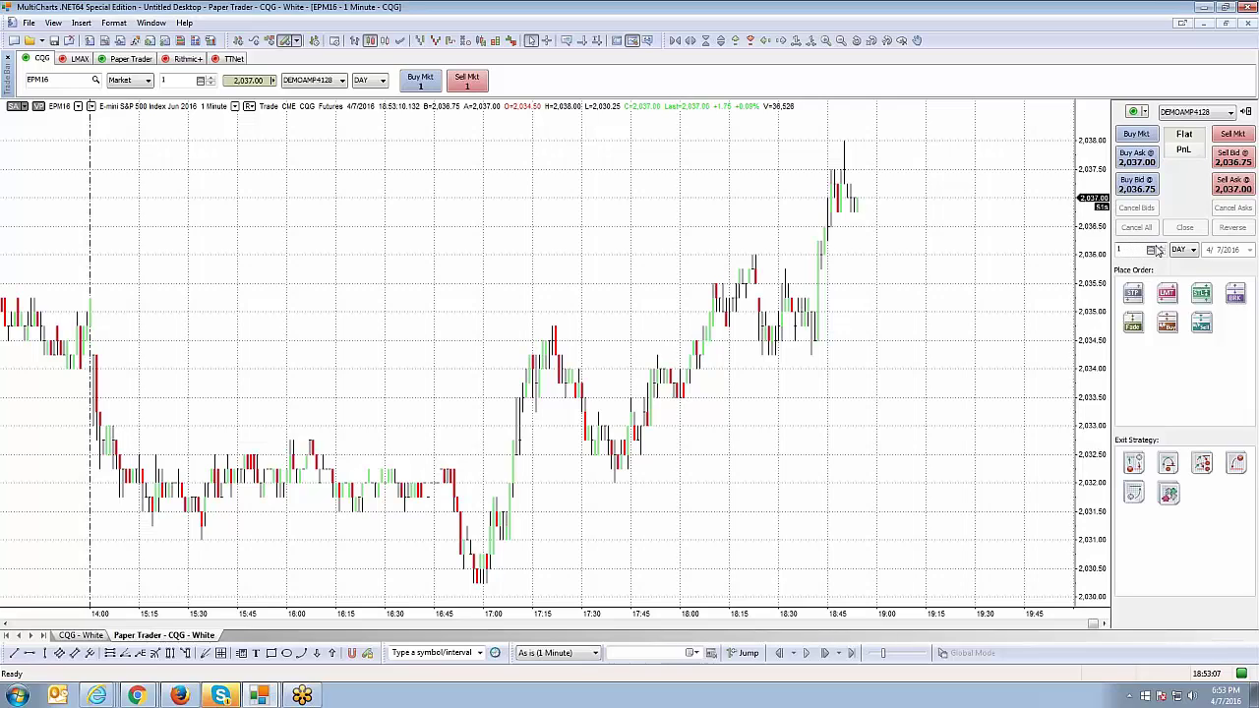
left_click(1151, 250)
left_click(1228, 324)
left_click(1151, 250)
left_click(1228, 329)
left_click(1185, 250)
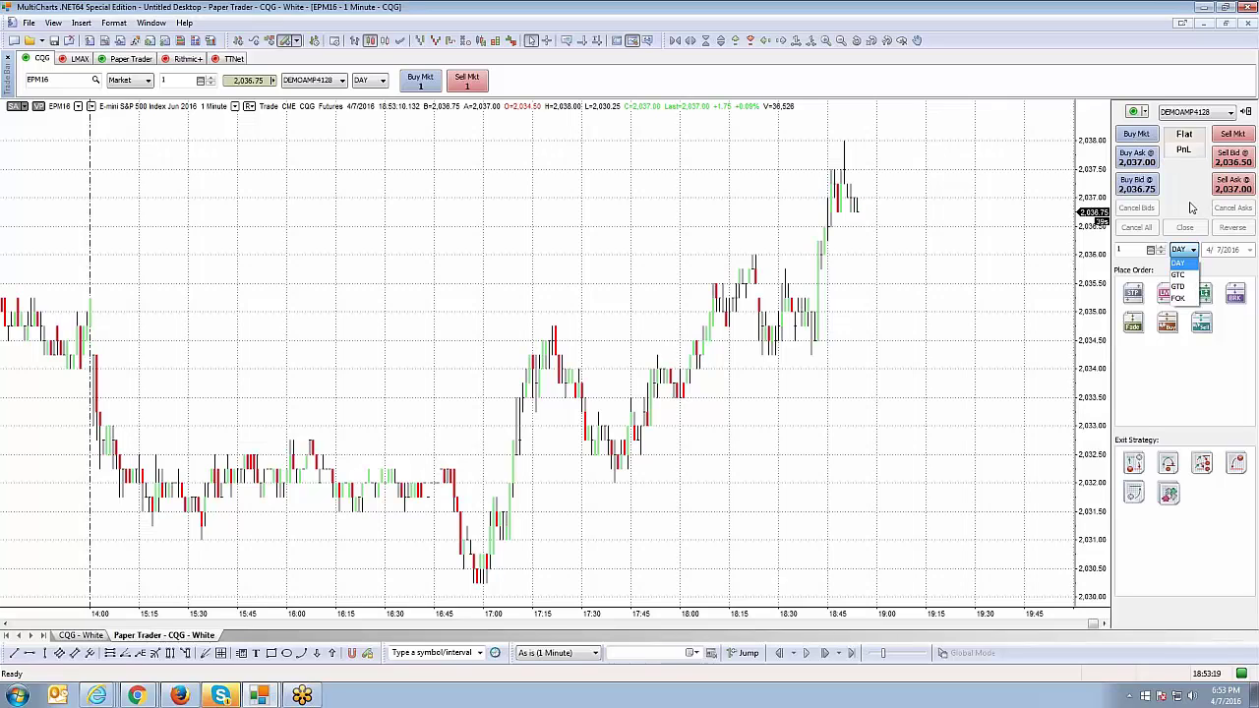
left_click(1183, 262)
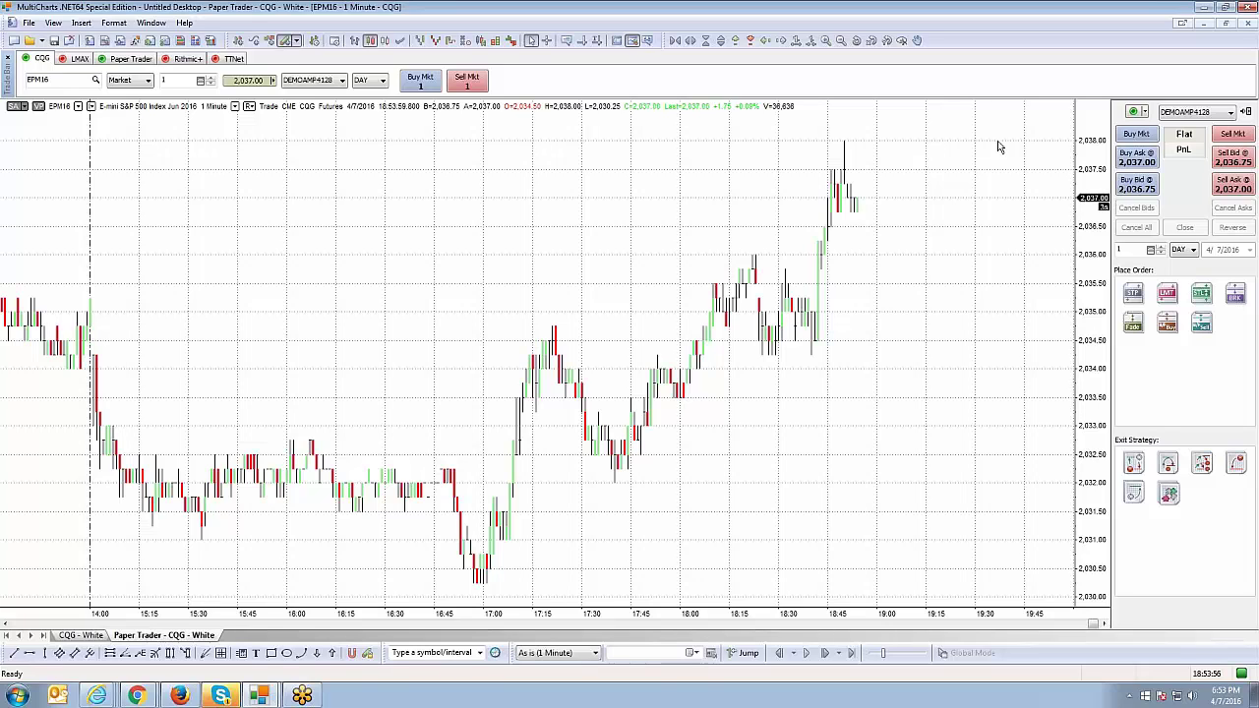
- Turn on the crosshair lines with price and time labels on the EPM16 chart
right_click(997, 146)
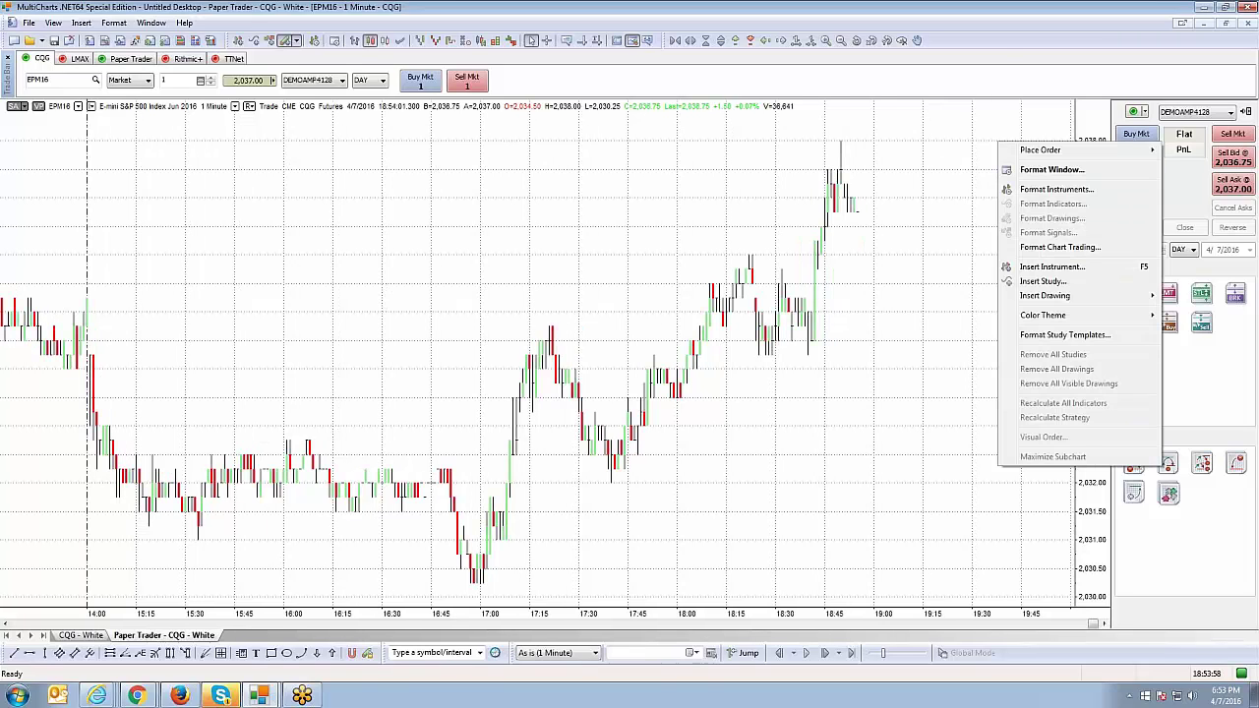
left_click(1000, 145)
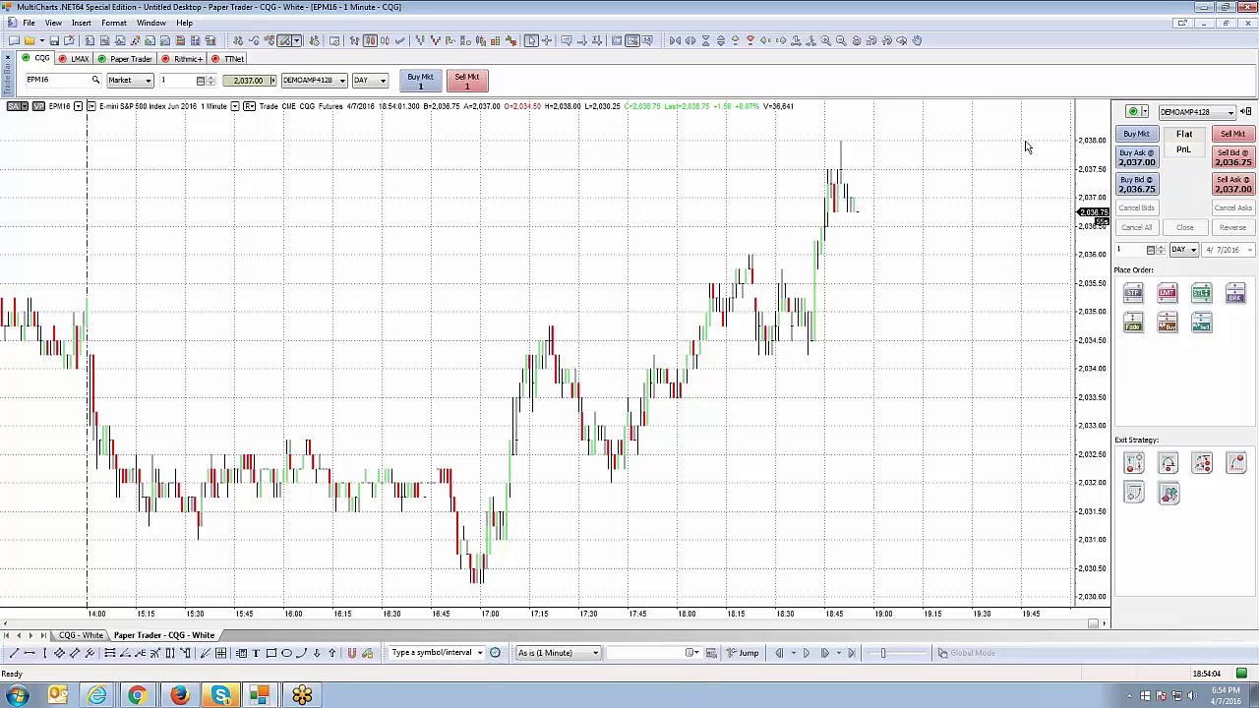
left_click(584, 43)
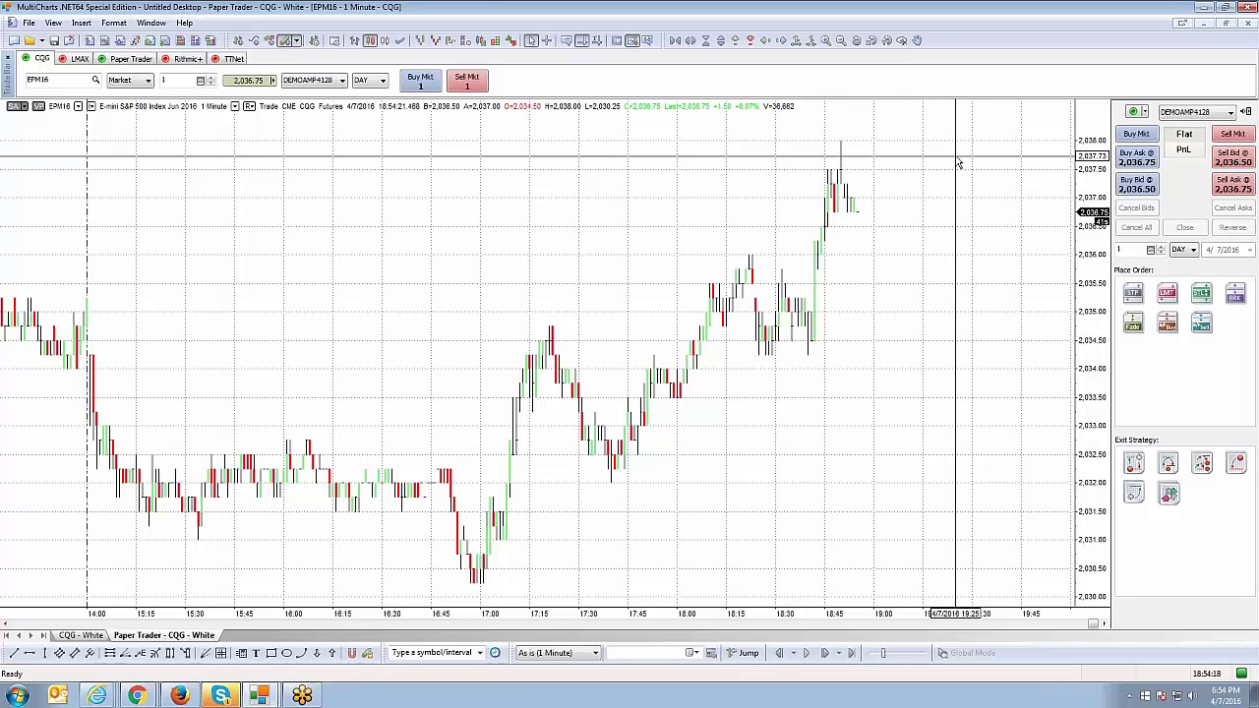
key("ctrl+r")
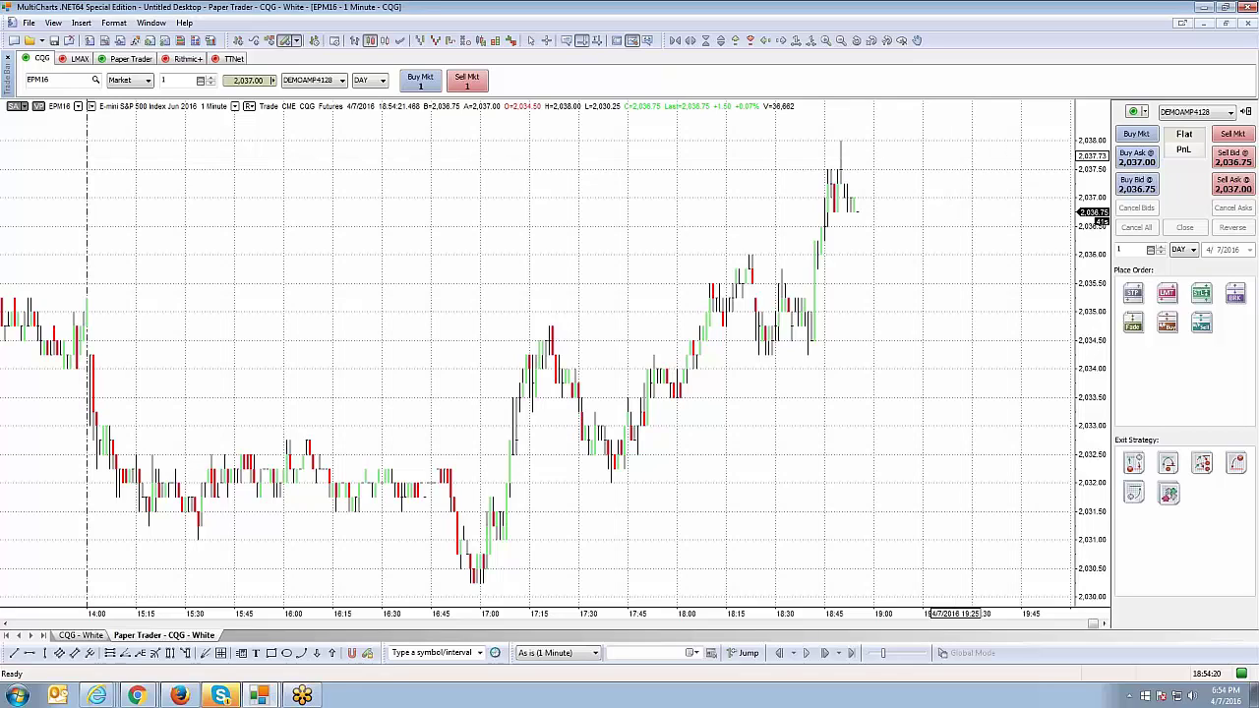
key("ctrl+r")
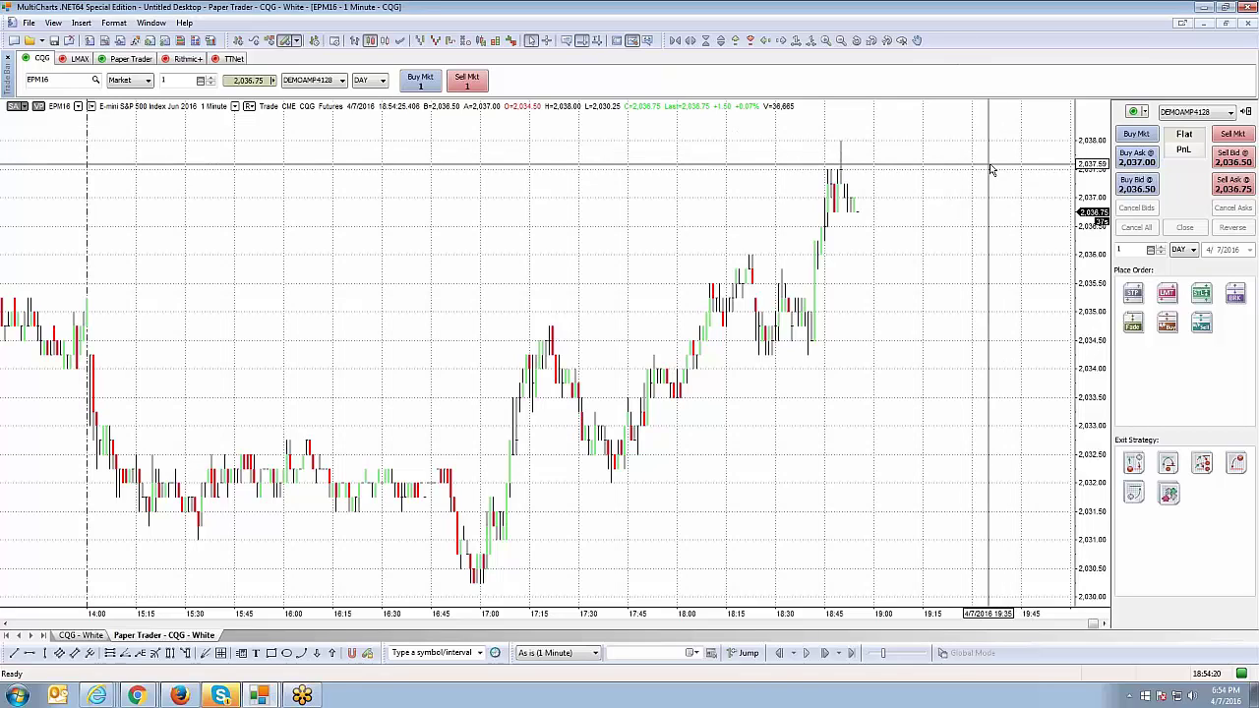
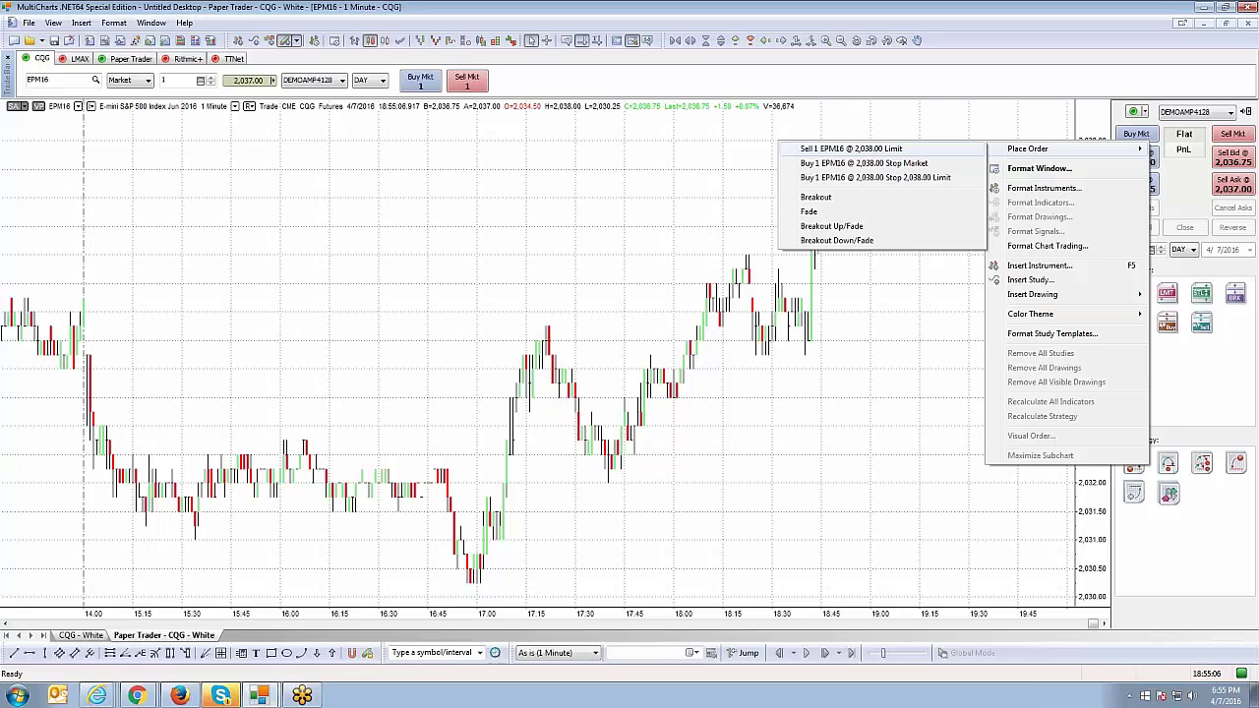
- Place a sell limit order for 1 EPM16 at 2,038.00, cancel it, and turn off the crosshair lines
left_click(856, 151)
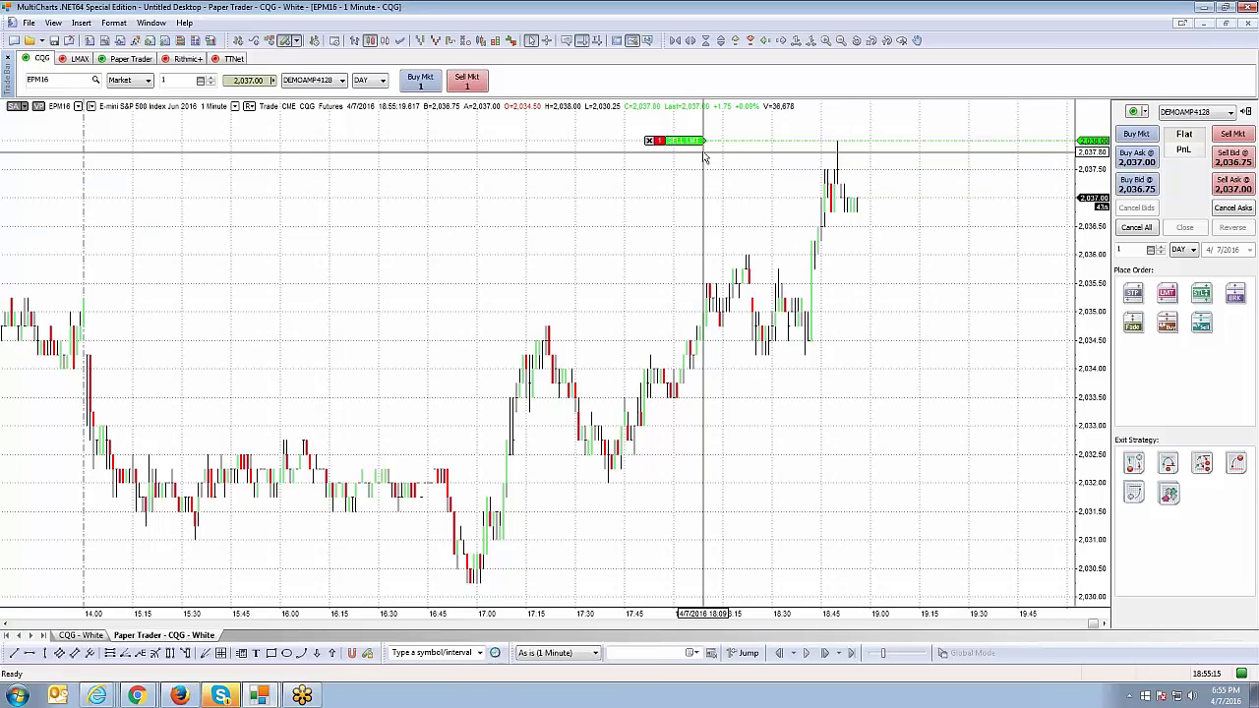
left_click(653, 141)
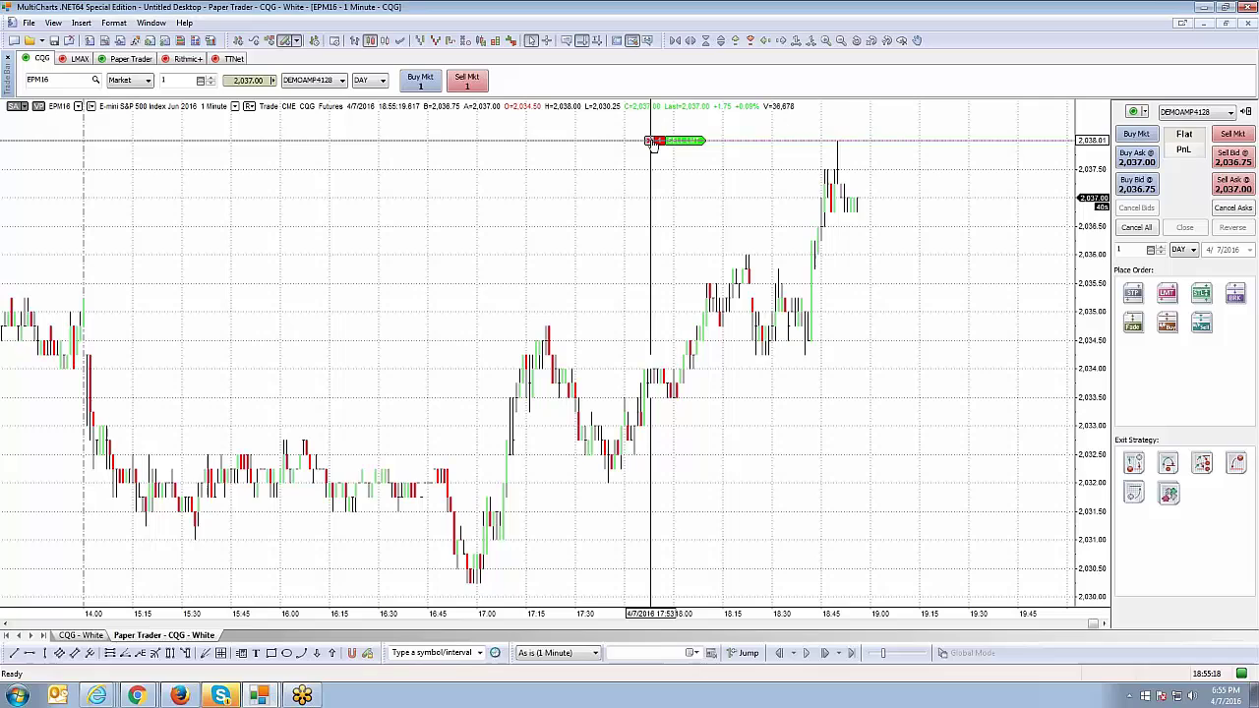
left_click(582, 46)
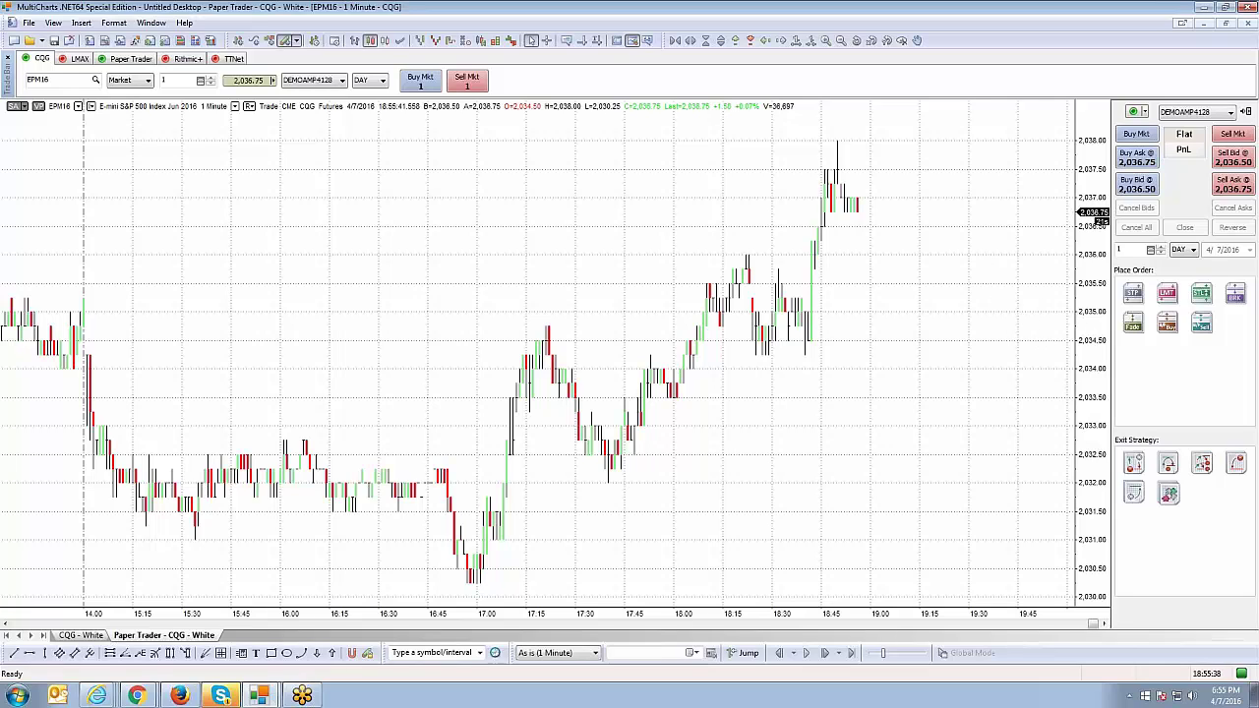
- Place a sell stop market order for 1 EPM16 at 2,035.00 on the chart and cancel it
right_click(1034, 318)
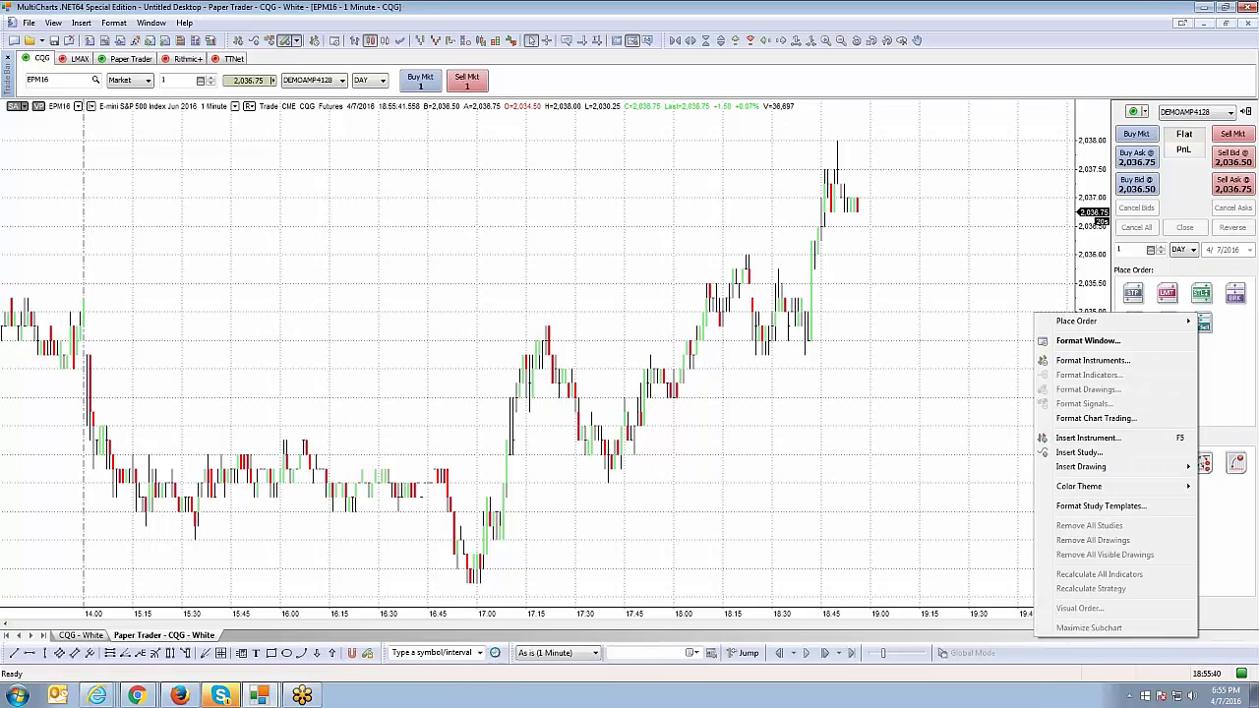
mouse_move(1074, 322)
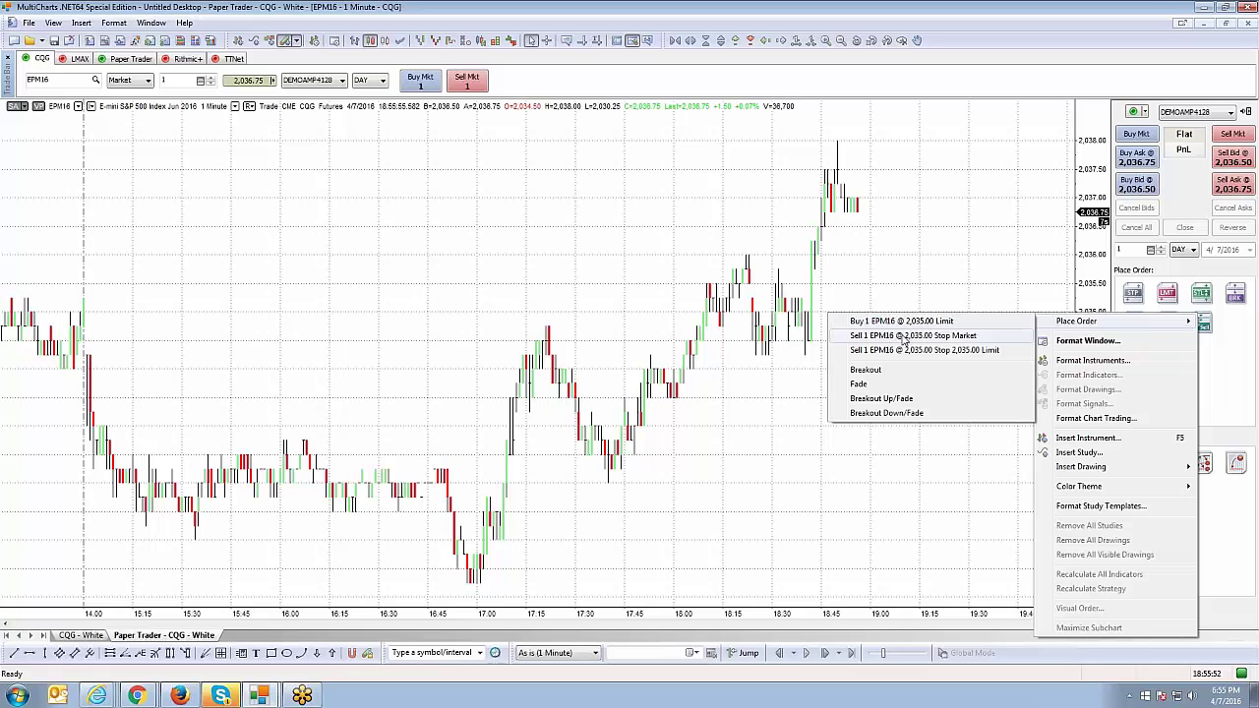
left_click(905, 336)
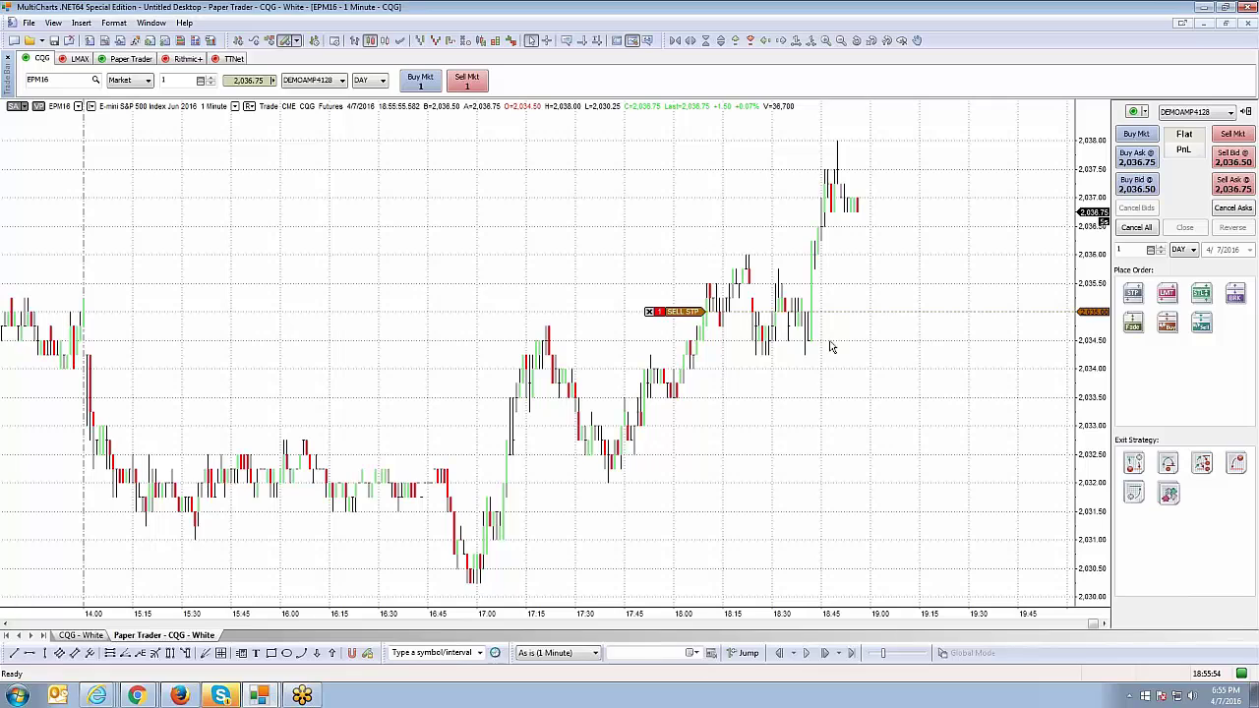
left_click(649, 314)
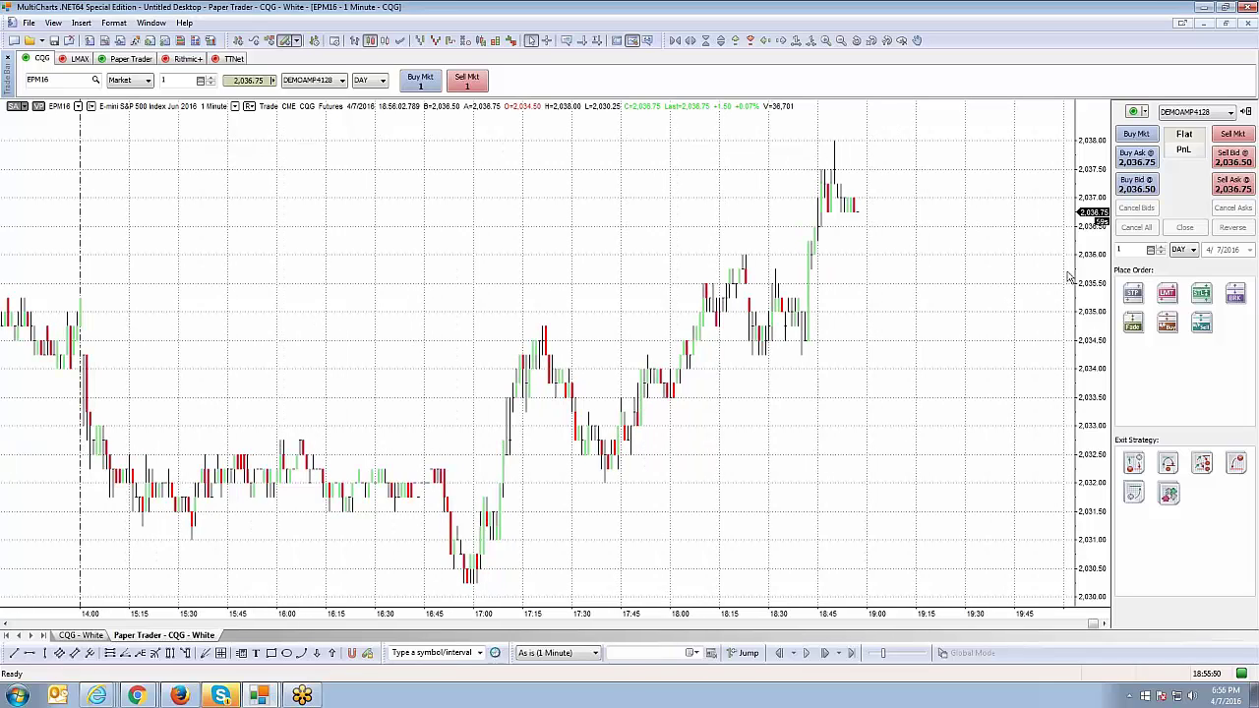
- Examine the order types offered on the chart at the 2,035.50 price level, without placing an order
right_click(970, 285)
mouse_move(1036, 298)
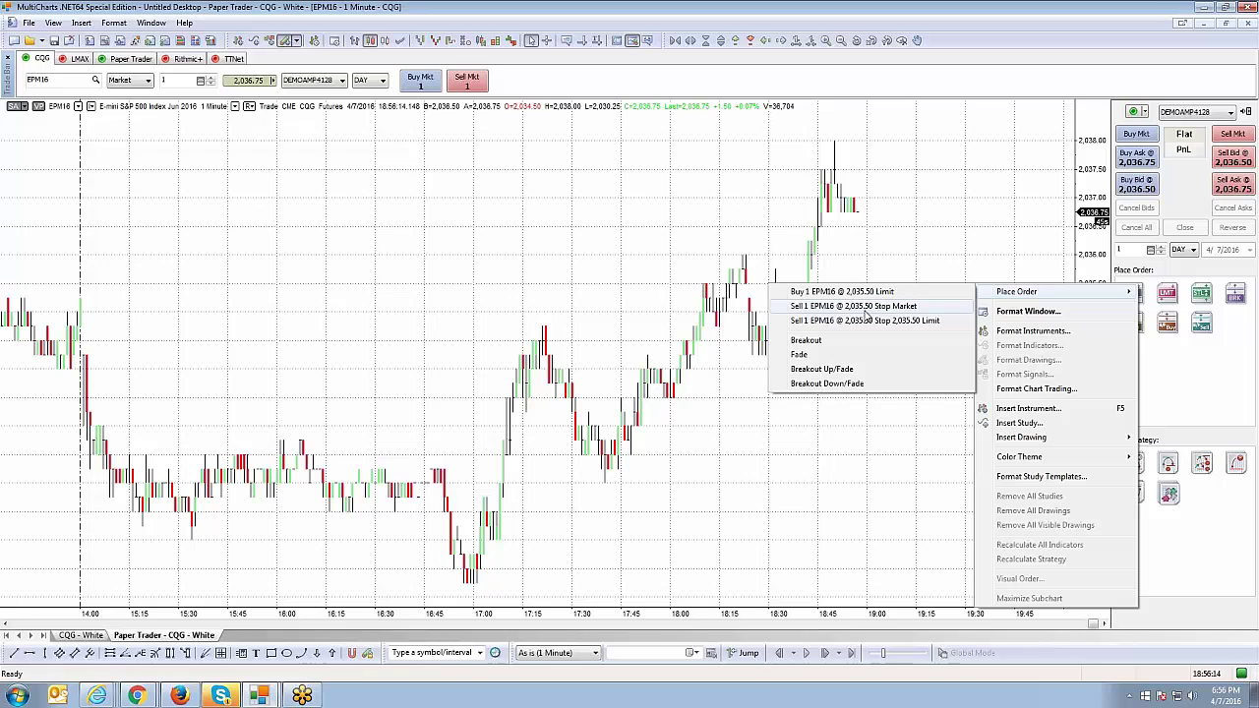
left_click(1053, 46)
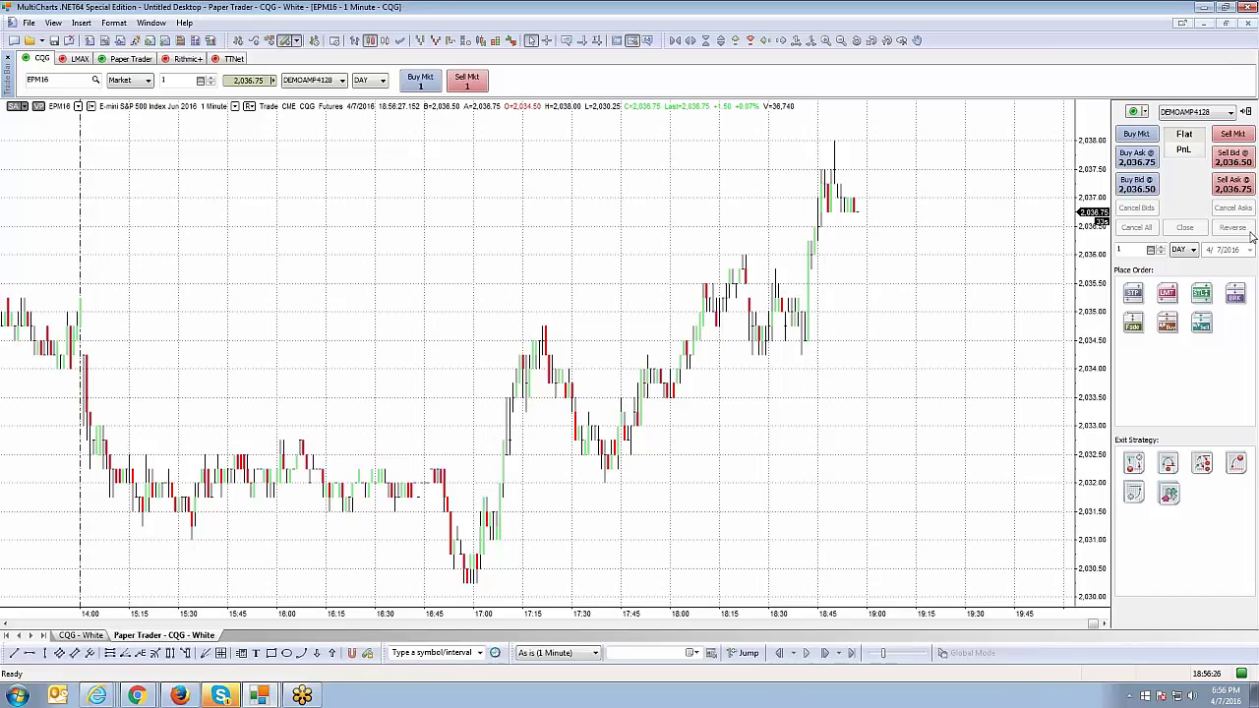
- Place a sell stop order for 1 contract on the chart at about 2,032.75 from the chart trading panel
left_click(1134, 295)
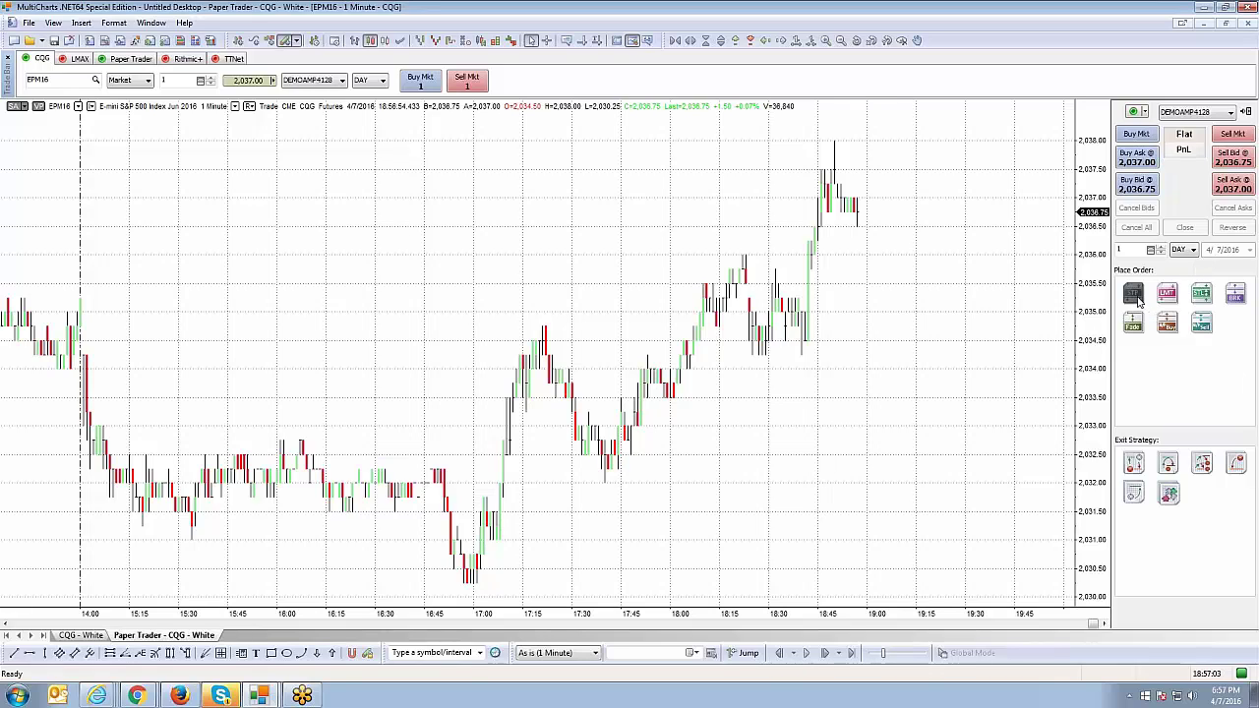
mouse_move(1139, 302)
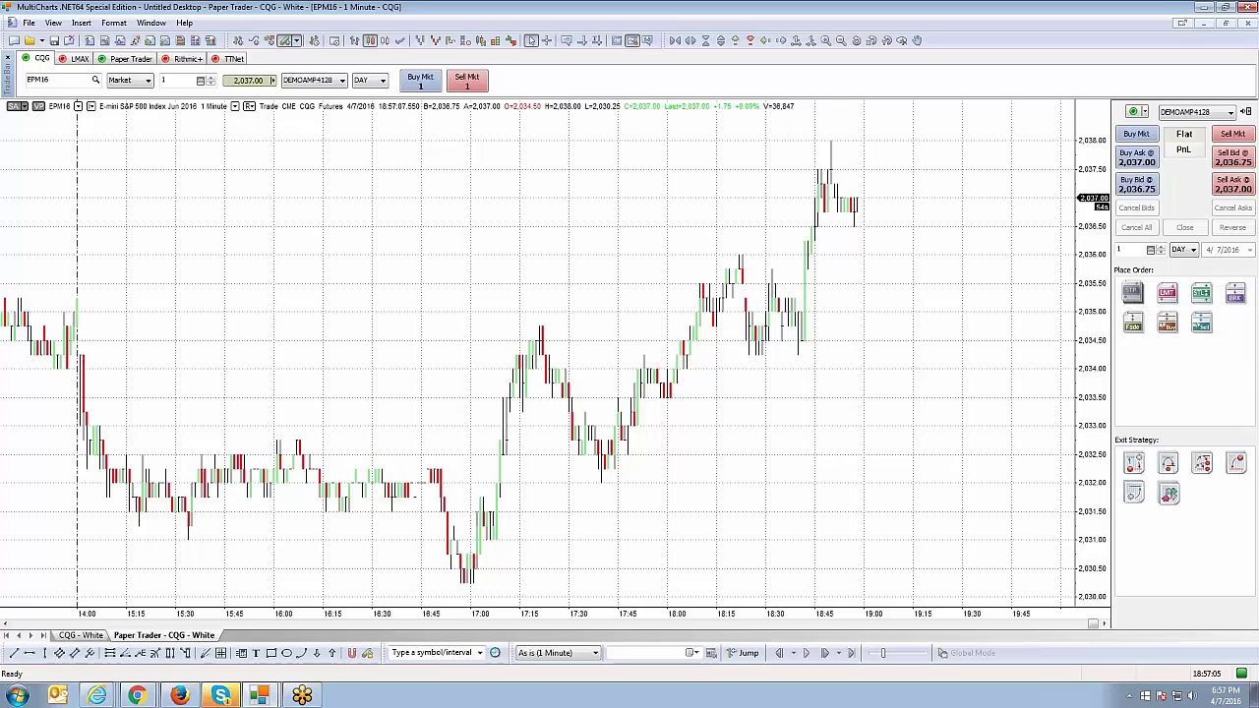
left_click_drag(1137, 295, 1034, 435)
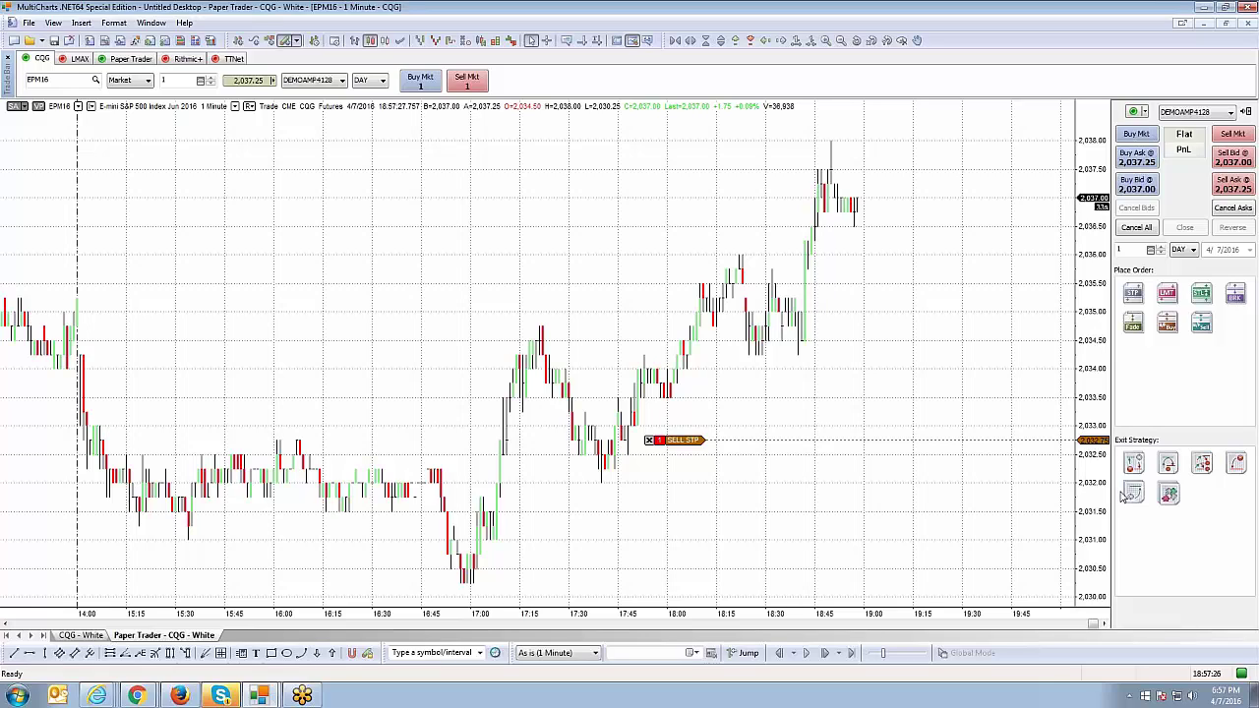
- Move the sell stop order to 2,033.00 and cancel it
left_click(689, 439)
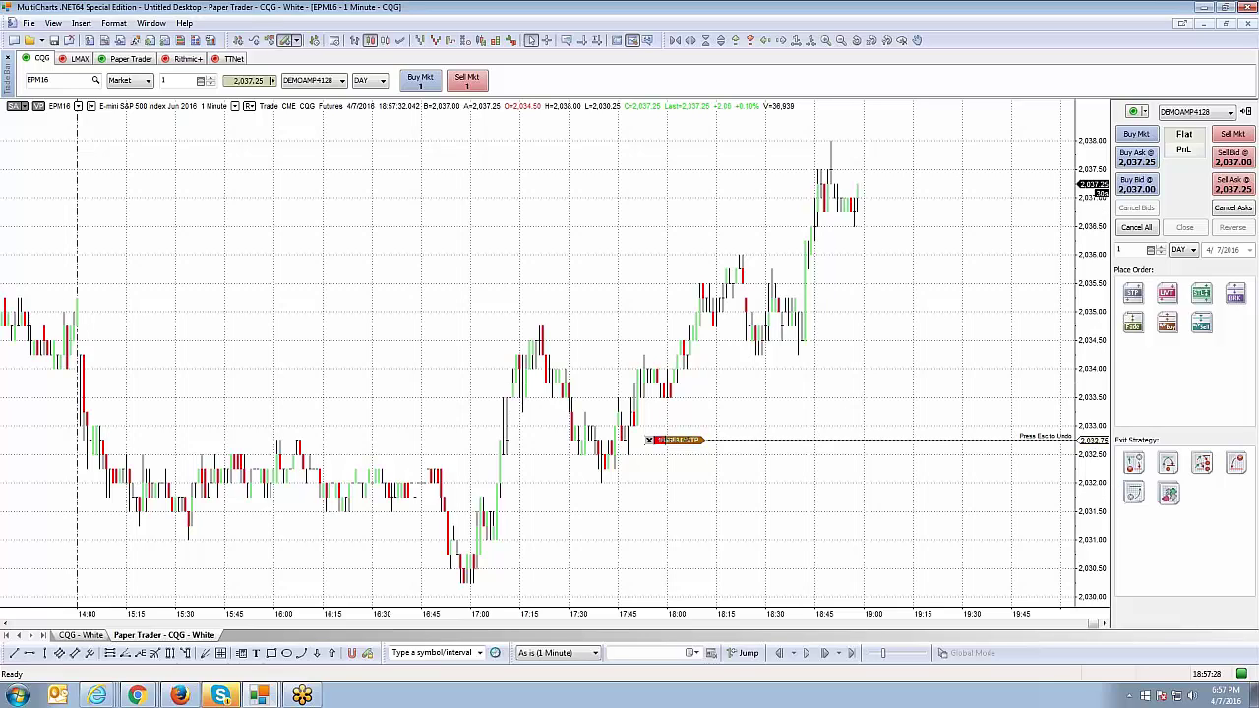
key("Escape")
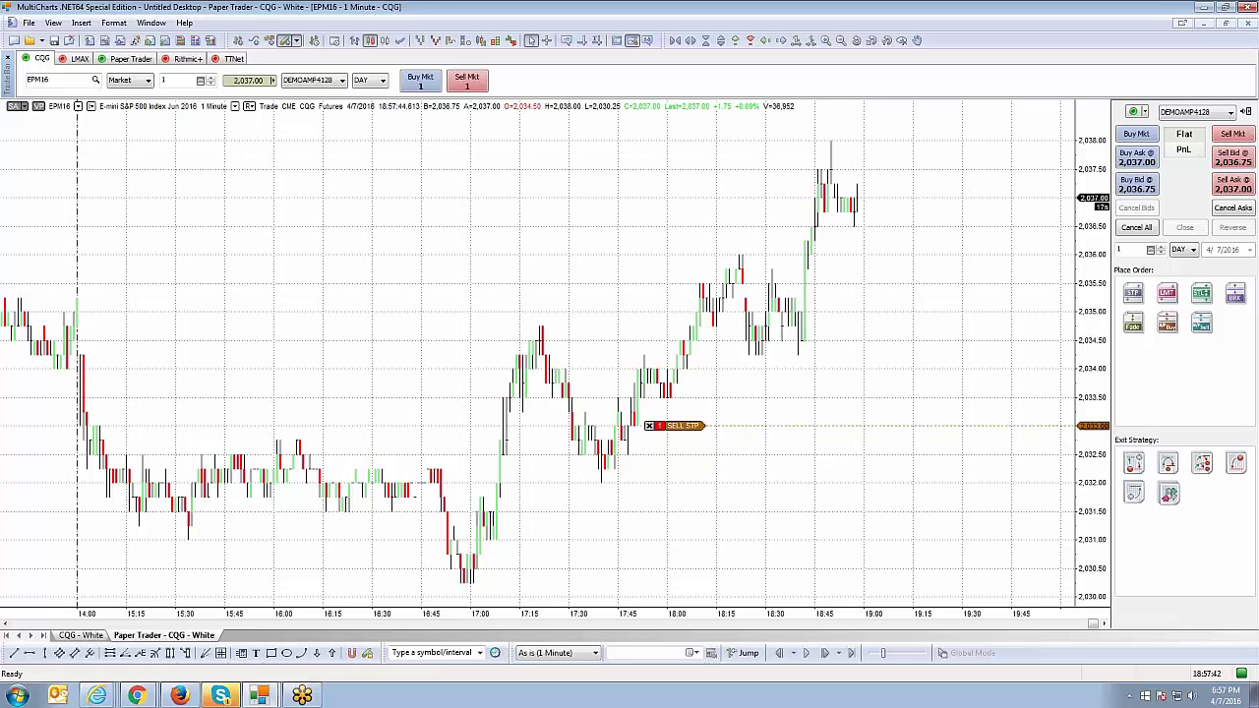
left_click(649, 426)
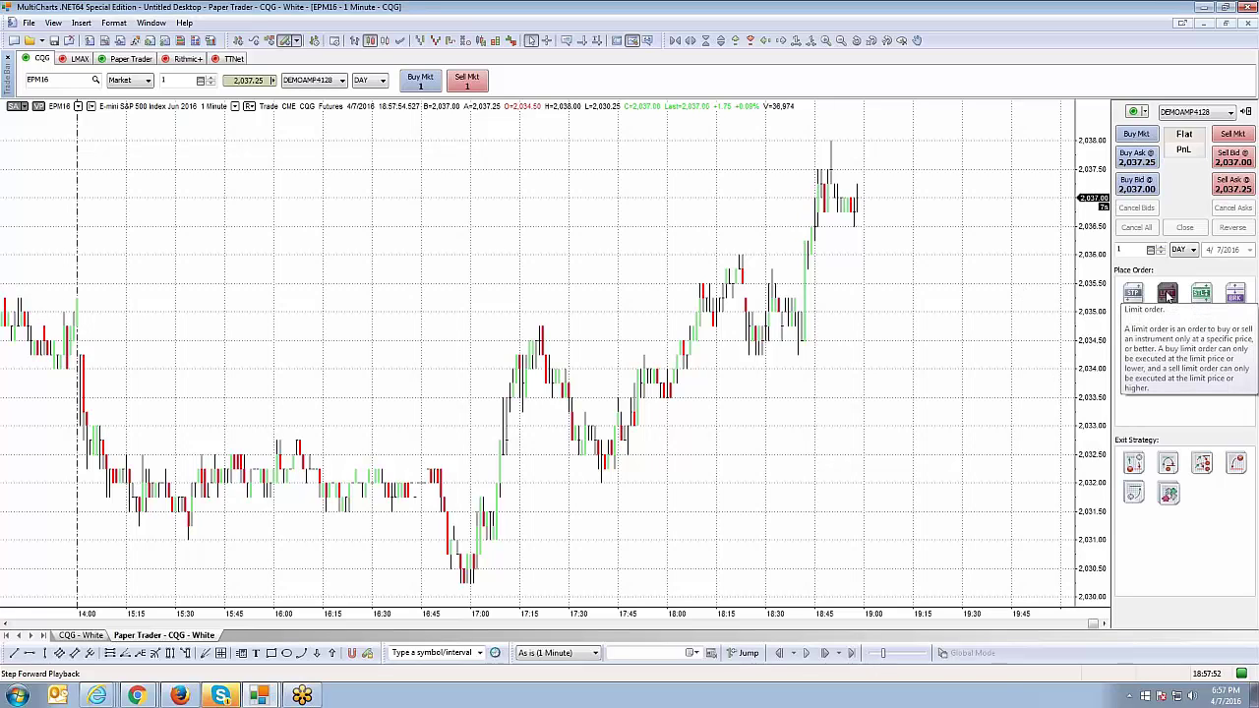
- Place a buy limit order for 1 contract at 2,032.00 on the chart and move it up to 2,034.00
left_click_drag(1168, 297, 1039, 492)
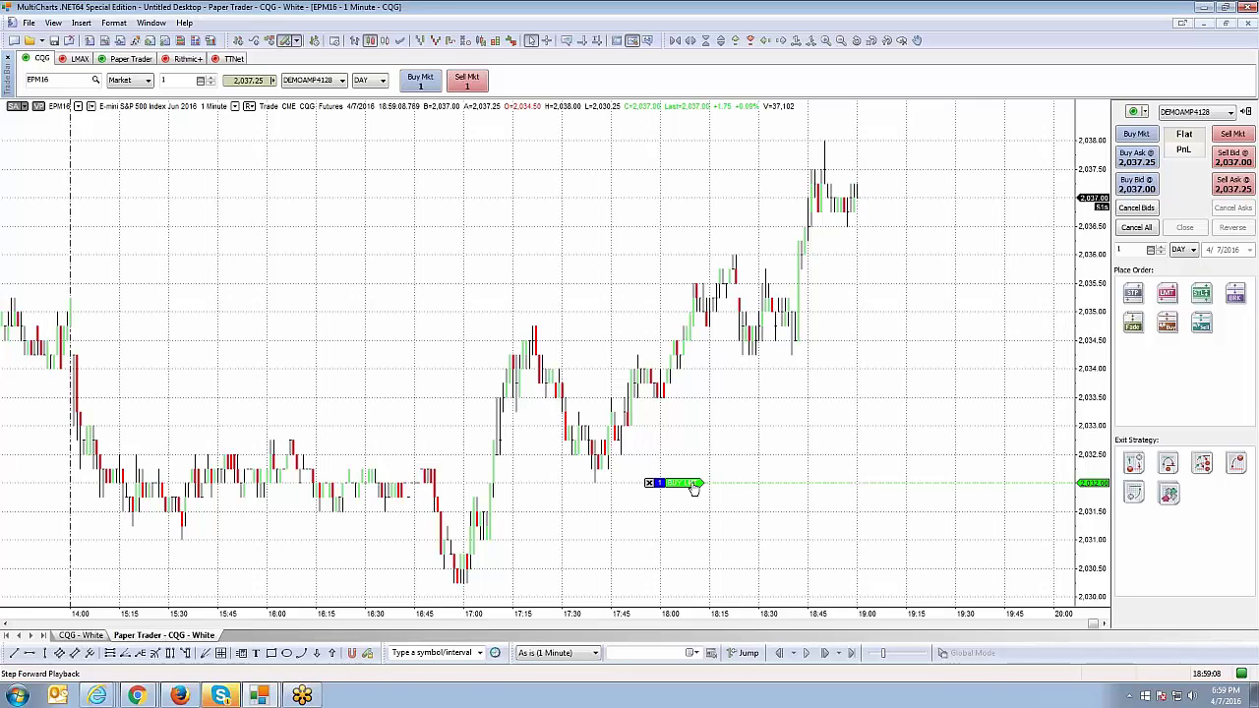
left_click(695, 485)
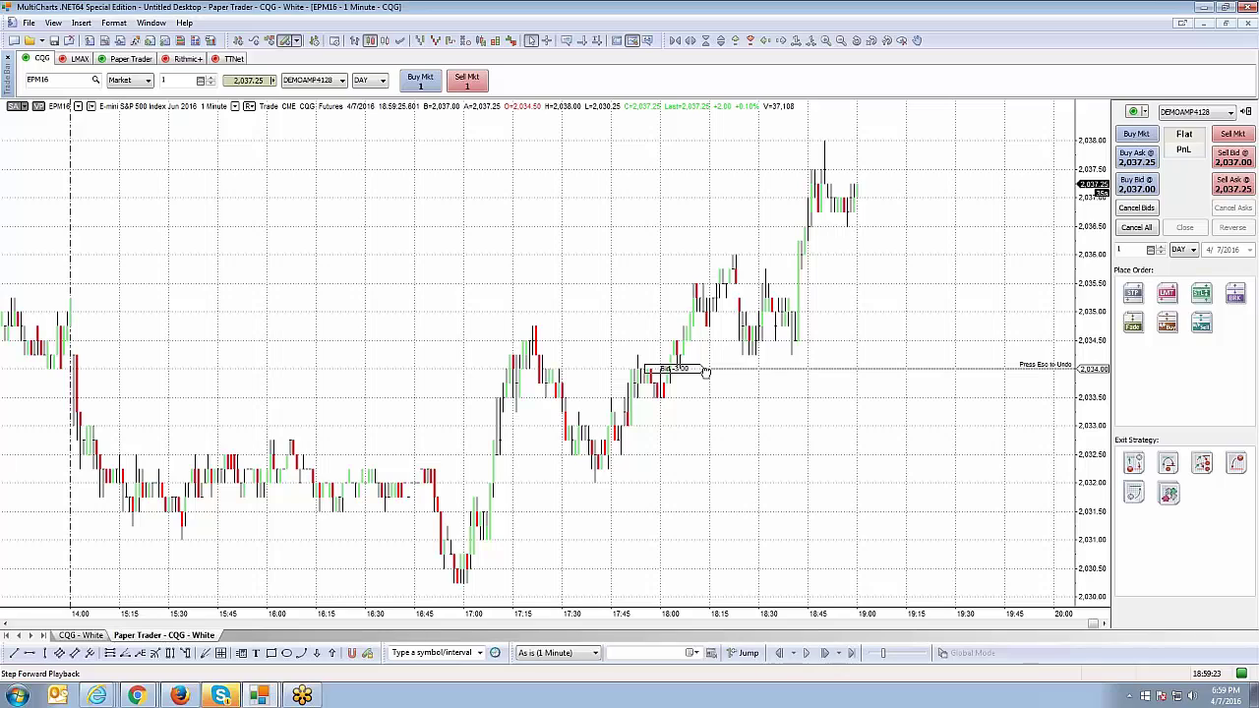
left_click(705, 372)
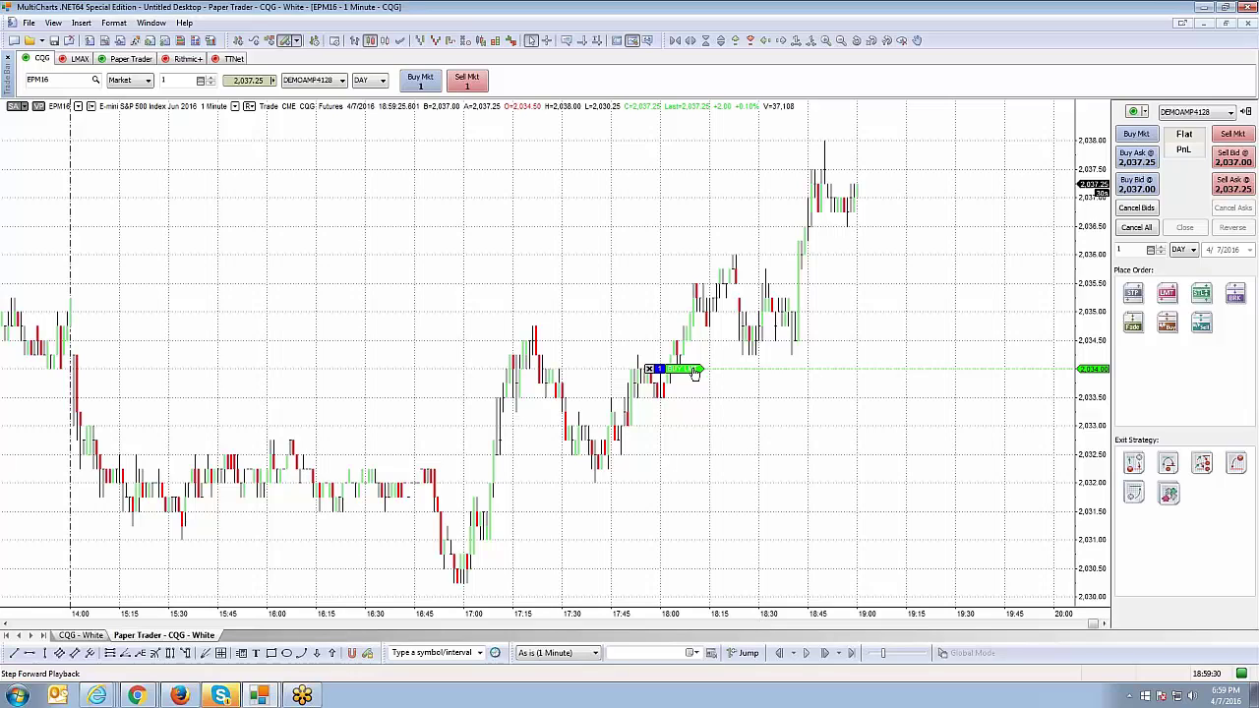
- Move the buy limit order down to 2,032.50 and cancel it
left_click_drag(695, 372, 695, 455)
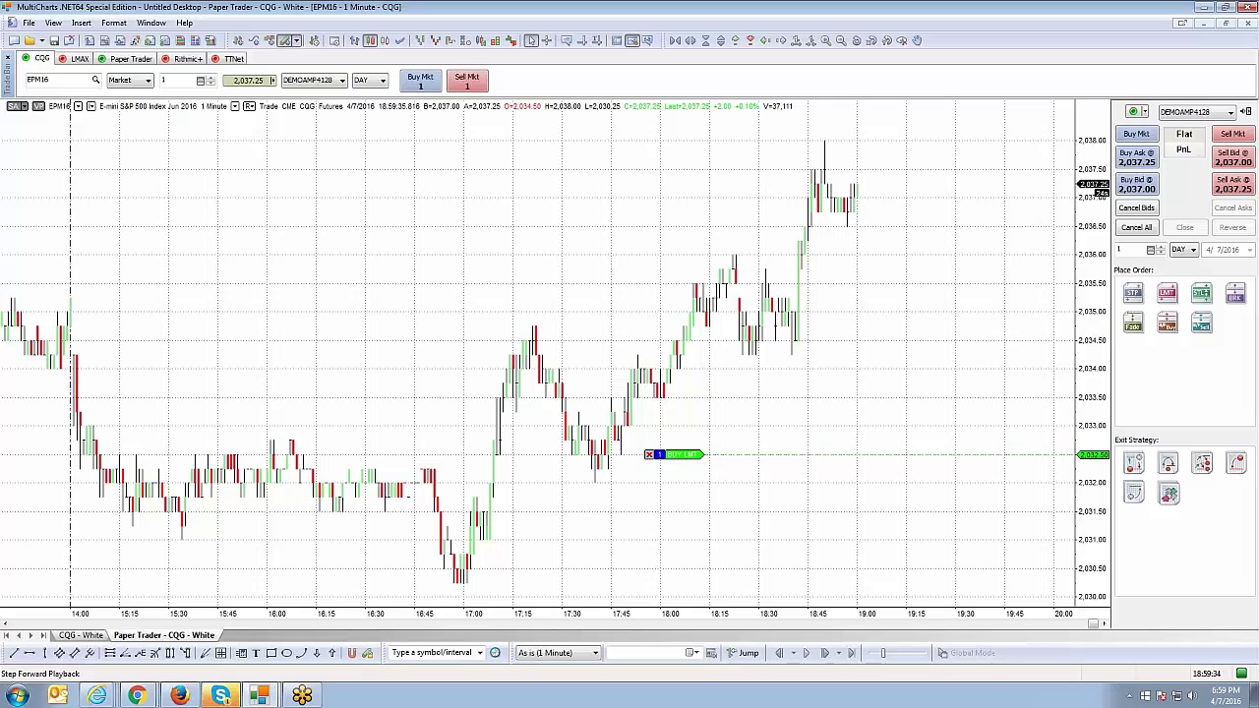
left_click(649, 455)
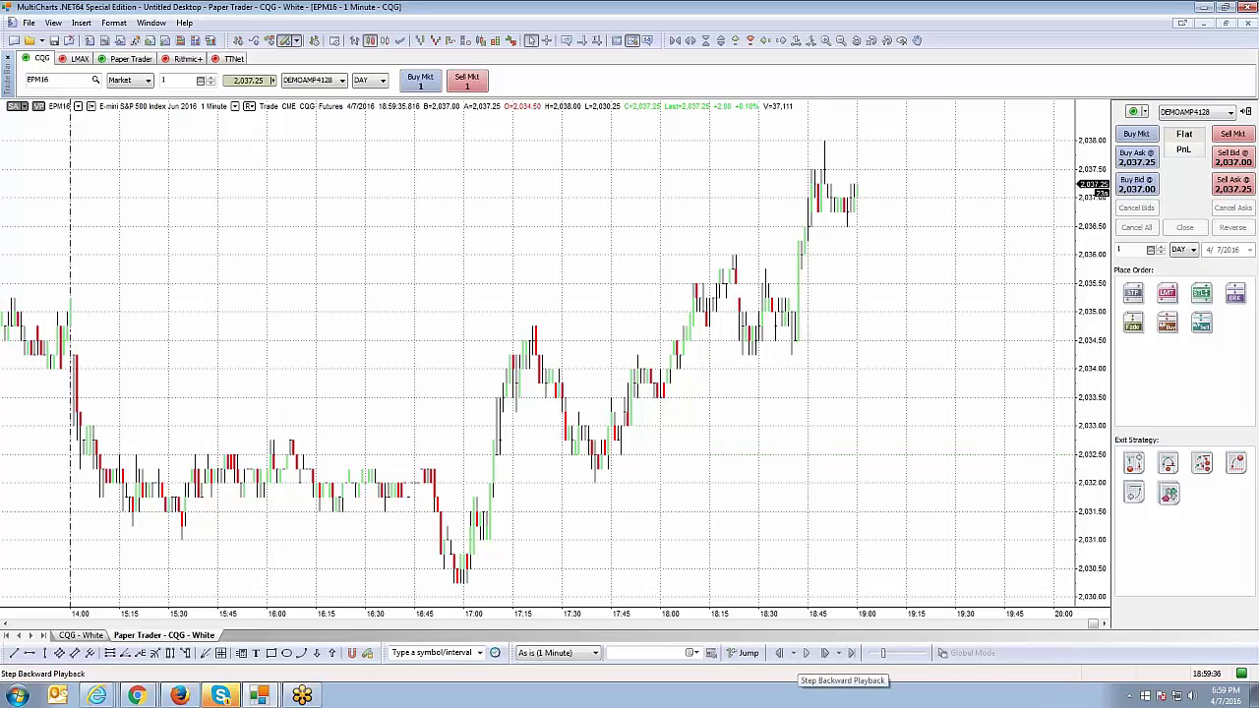